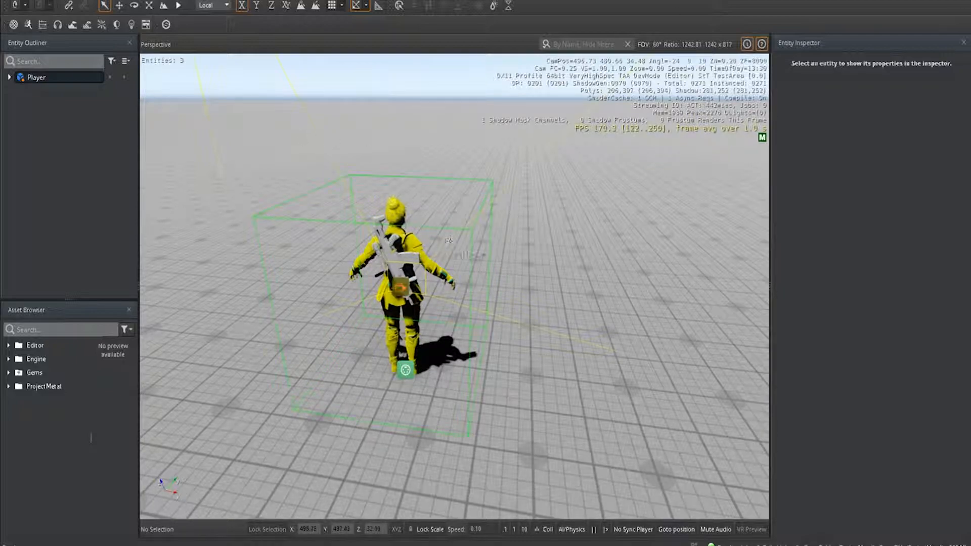
Make the mesh of the Player's WeaponHolster entity invisible and deselect the entity
{"action": "left_click", "coordinate": [9, 77]}
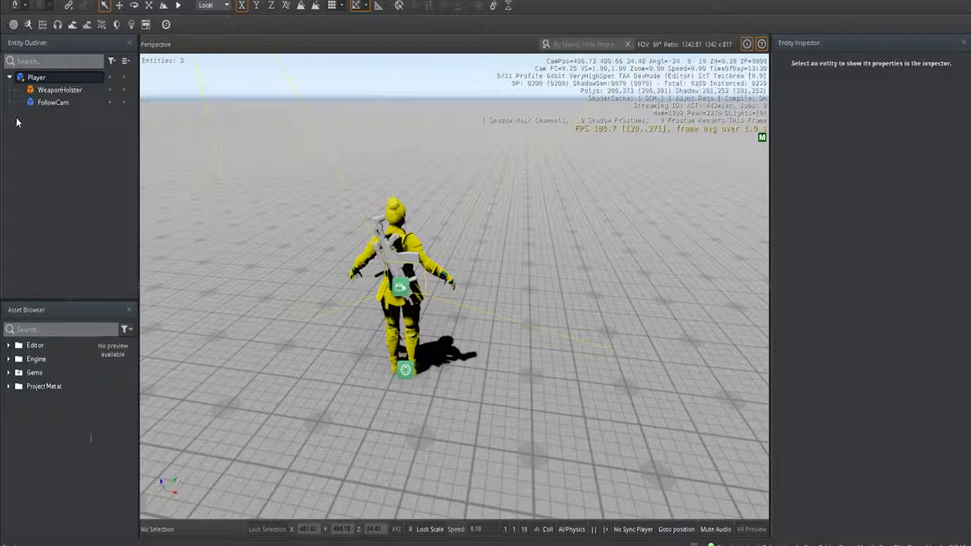
{"action": "left_click", "coordinate": [54, 91]}
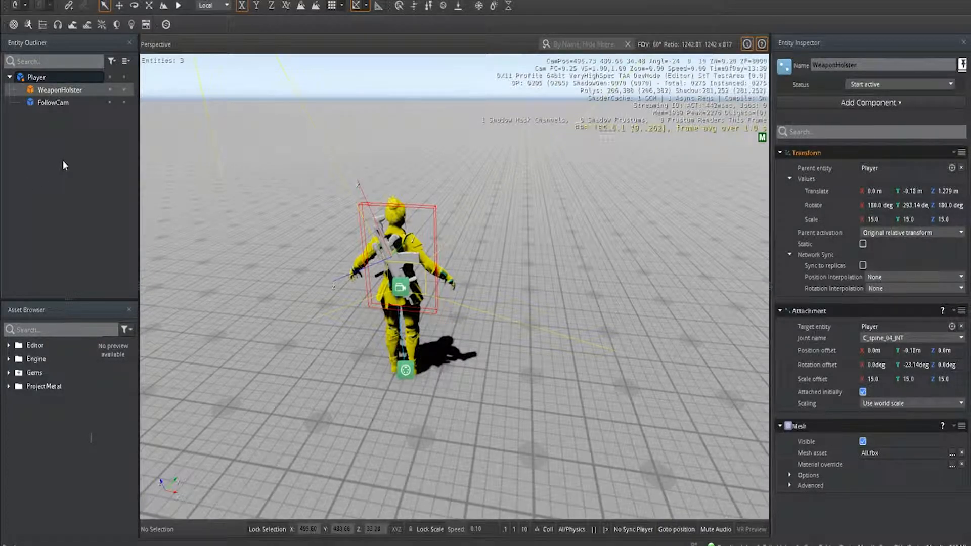
{"action": "left_click", "coordinate": [863, 442]}
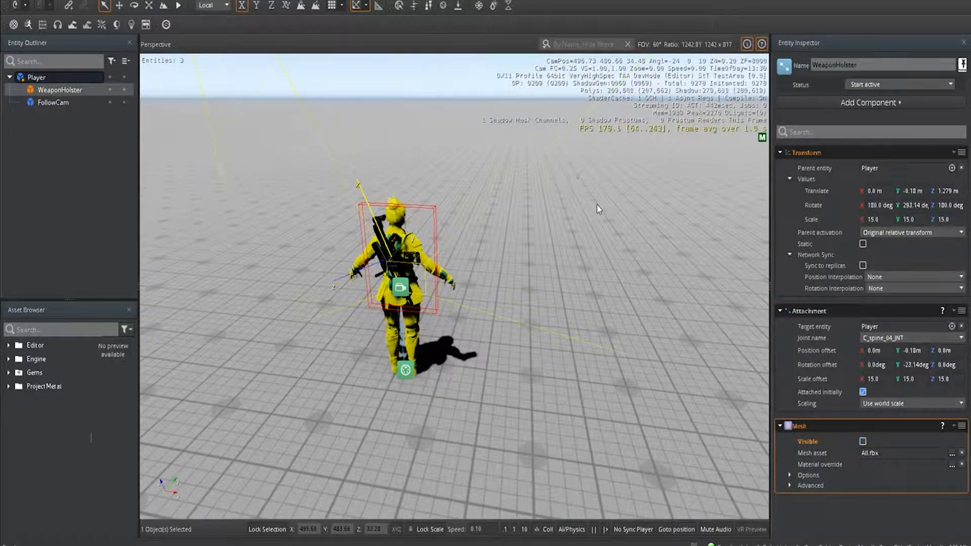
{"action": "left_click", "coordinate": [580, 152]}
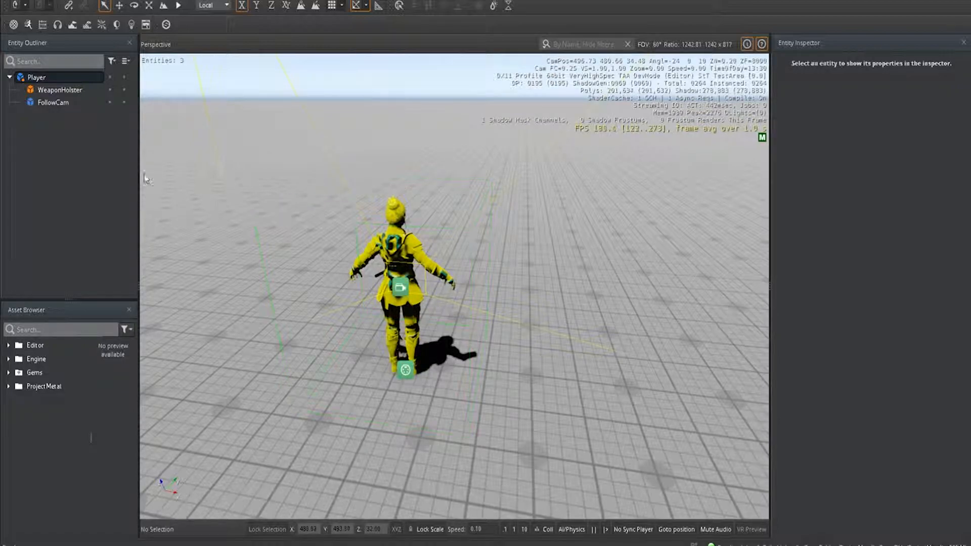
Create a new top-level entity named WeaponPickup
{"action": "right_click", "coordinate": [41, 136]}
{"action": "left_click", "coordinate": [69, 145]}
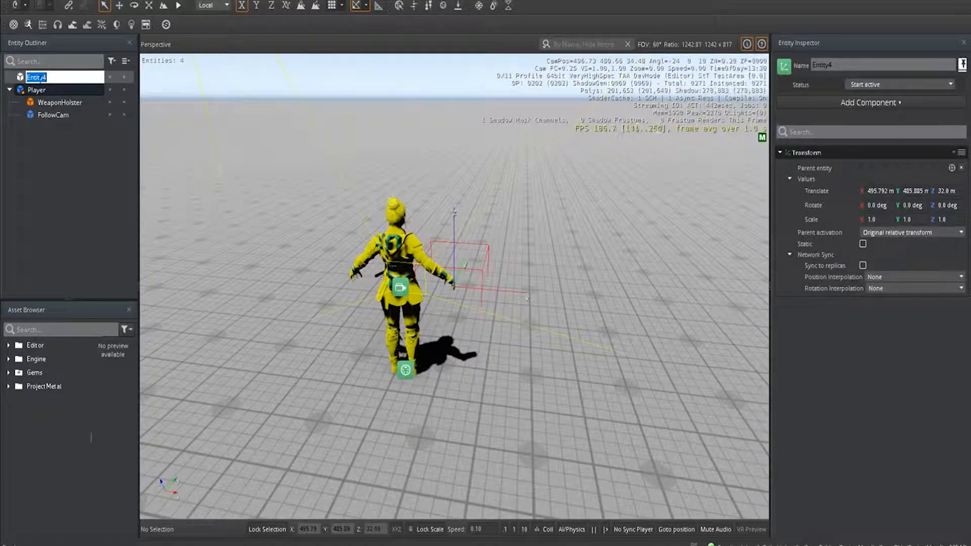
{"action": "type", "text": "WeaponPickup"}
{"action": "key", "text": "Return"}
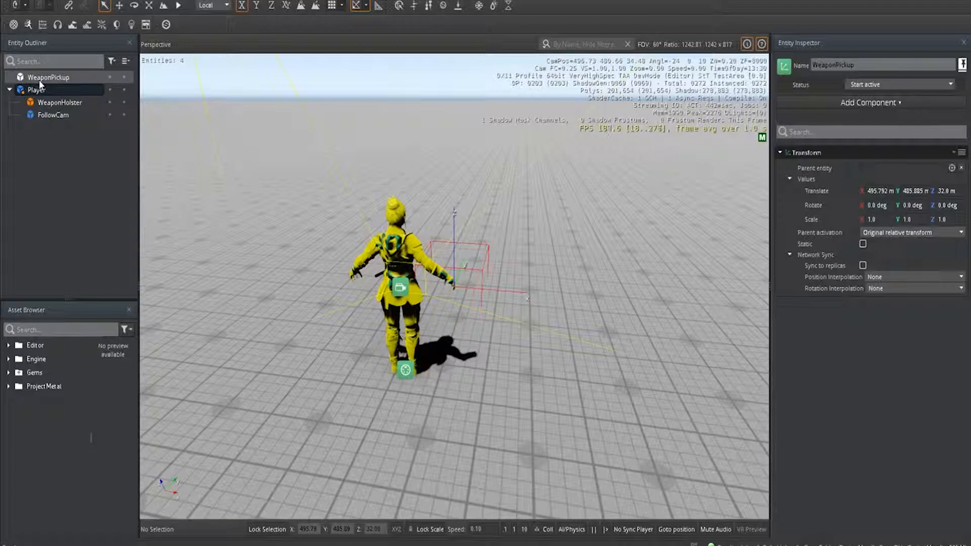
Add a Trigger Area component to WeaponPickup together with a Box Shape as its required shape component
{"action": "left_click", "coordinate": [871, 102]}
{"action": "scroll", "coordinate": [867, 369], "scroll_direction": "down", "scroll_amount": 5}
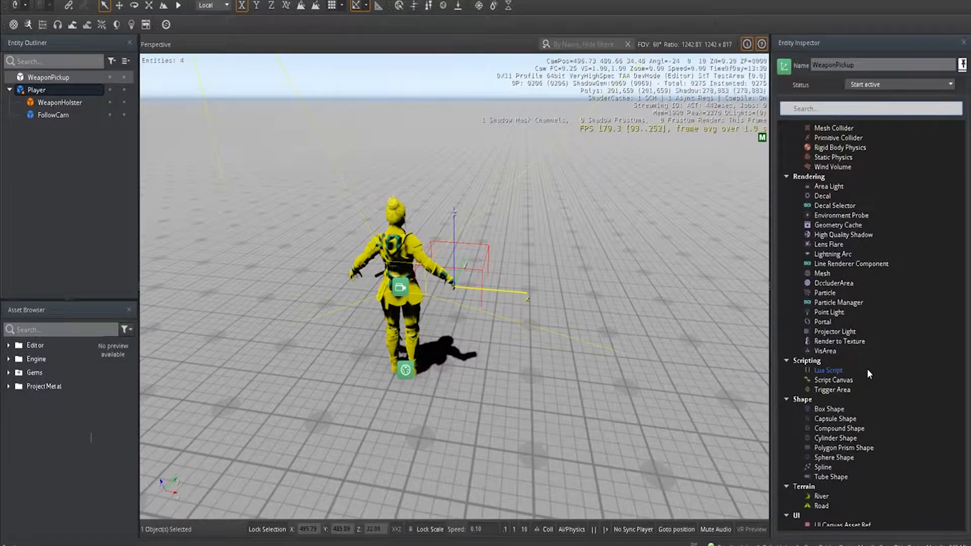
{"action": "left_click", "coordinate": [842, 361]}
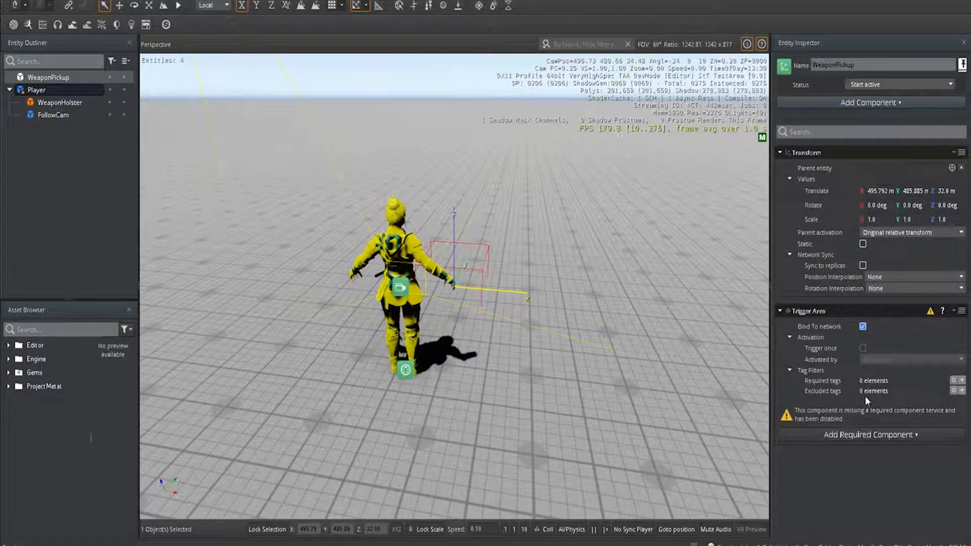
{"action": "left_click", "coordinate": [871, 436]}
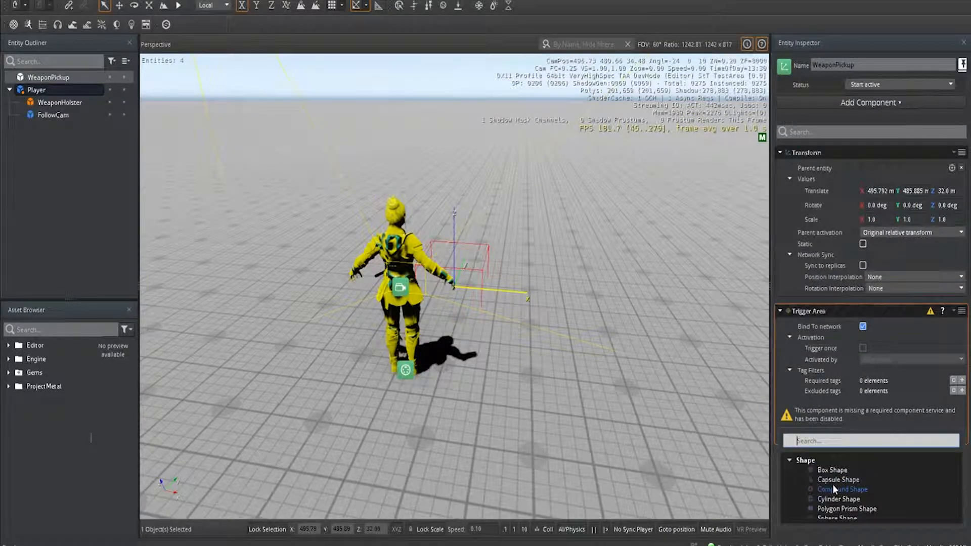
{"action": "left_click", "coordinate": [833, 471]}
Set the WeaponPickup Box Shape dimensions to 2 m in X, Y and Z
{"action": "left_click", "coordinate": [876, 454]}
{"action": "type", "text": "2"}
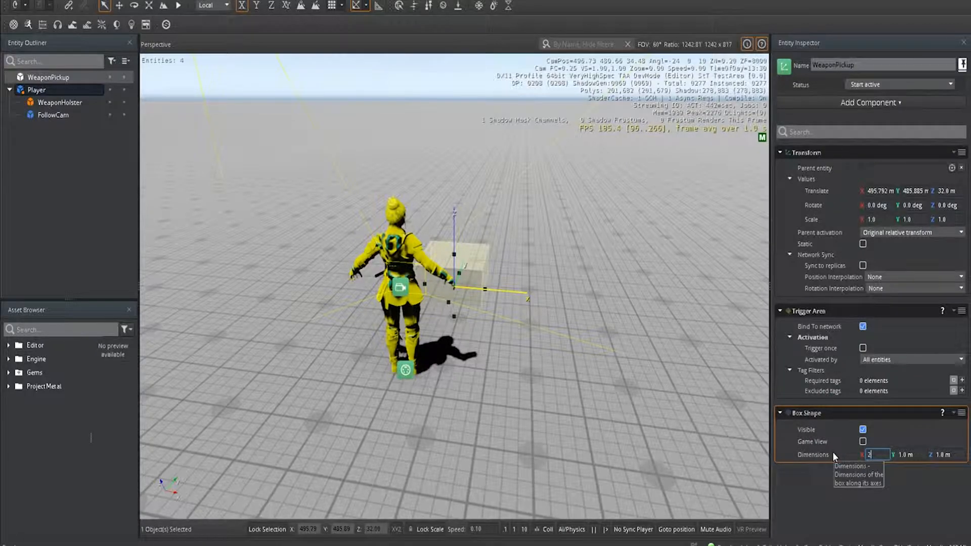
{"action": "key", "text": "Tab"}
{"action": "type", "text": "2"}
{"action": "key", "text": "Tab"}
{"action": "type", "text": "2"}
{"action": "key", "text": "Return"}
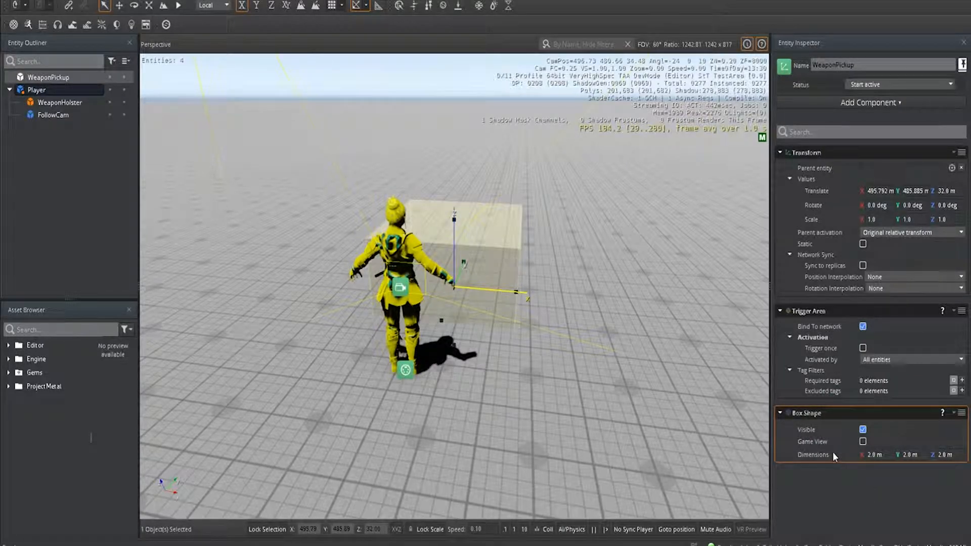
Move WeaponPickup up to about Z 32.94 m and away from the character to about Y 487.63 m
{"action": "key", "text": "2"}
{"action": "left_click_drag", "start_coordinate": [454, 209], "coordinate": [447, 142]}
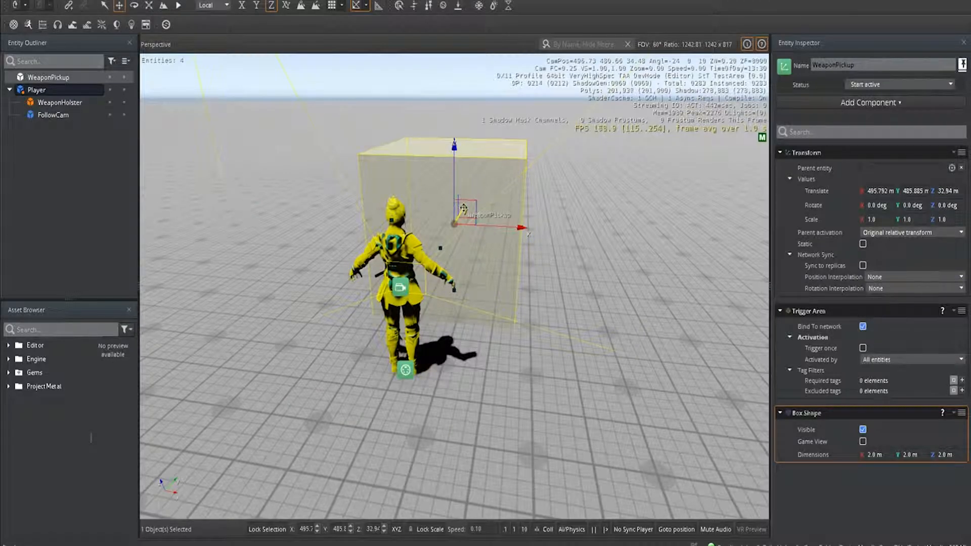
{"action": "left_click_drag", "start_coordinate": [466, 207], "coordinate": [475, 188]}
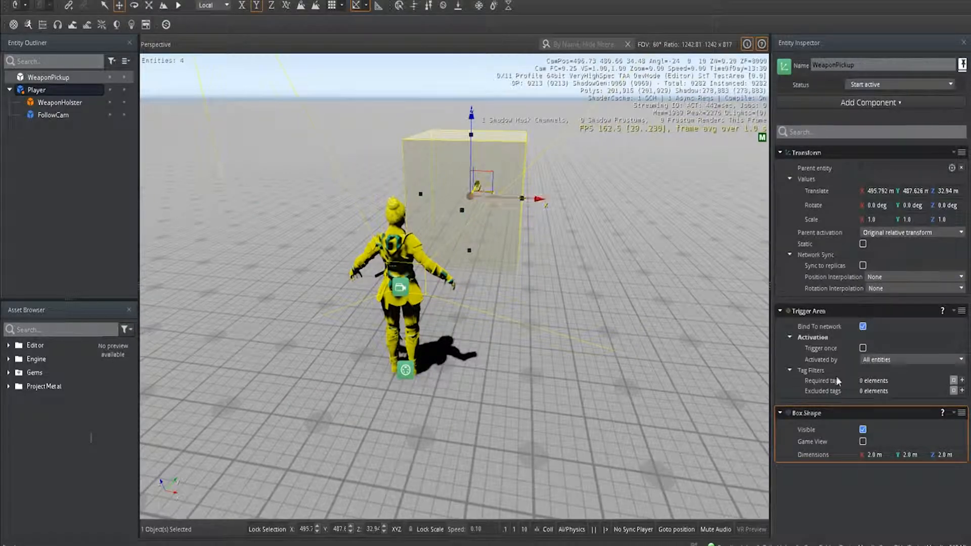
Create a child entity under WeaponPickup and name it WeaponMesh
{"action": "right_click", "coordinate": [62, 76]}
{"action": "left_click", "coordinate": [83, 96]}
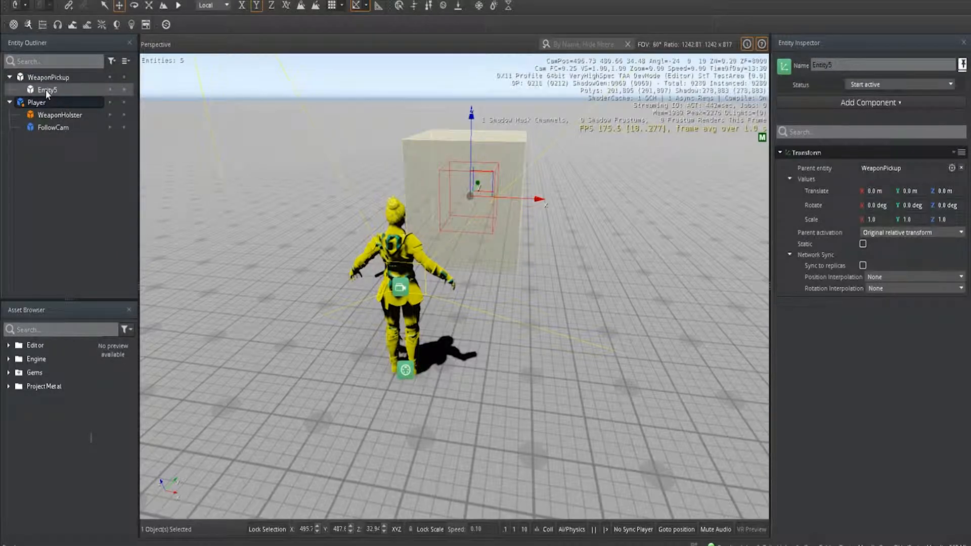
{"action": "double_click", "coordinate": [843, 66]}
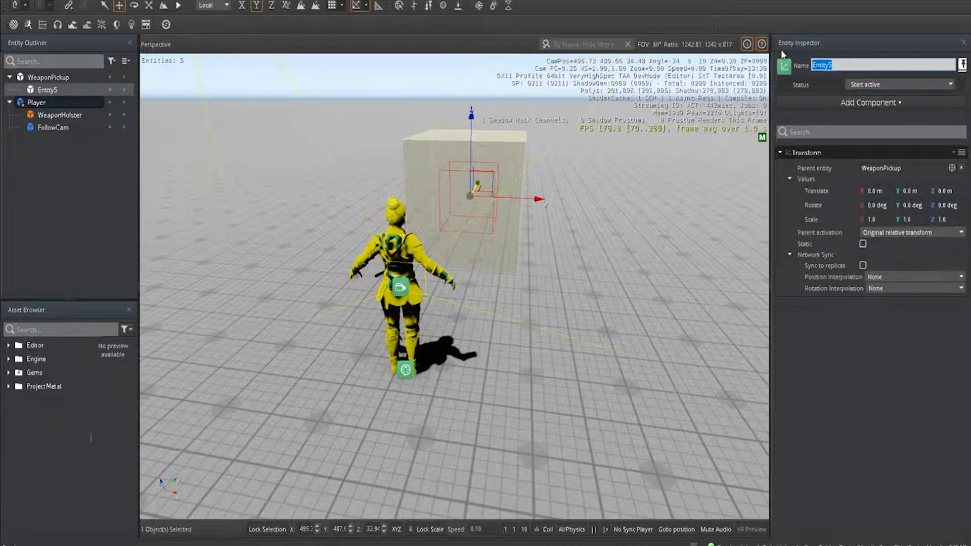
{"action": "type", "text": "WeaponMesh"}
{"action": "key", "text": "Return"}
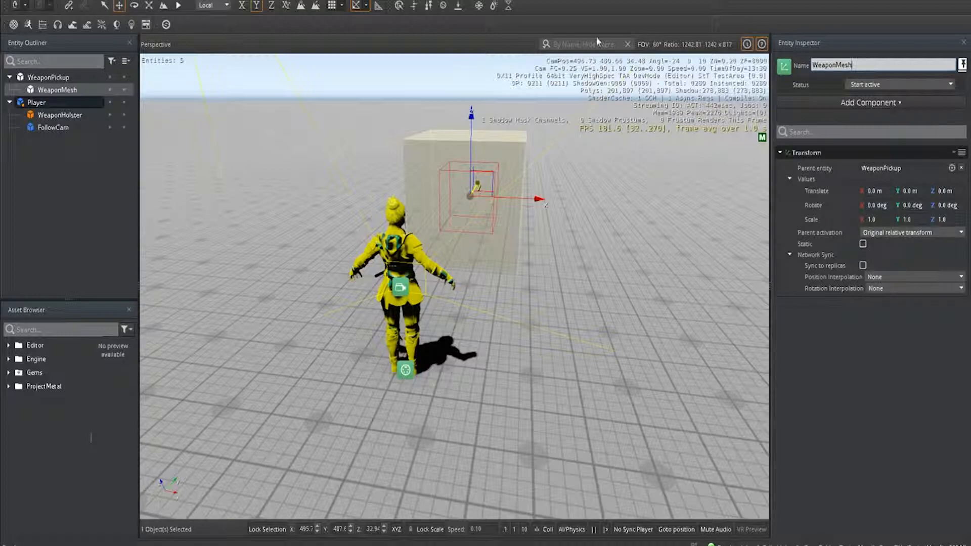
Add a Mesh component to WeaponMesh and assign the All.fbx rifle as its mesh asset
{"action": "left_click", "coordinate": [891, 104]}
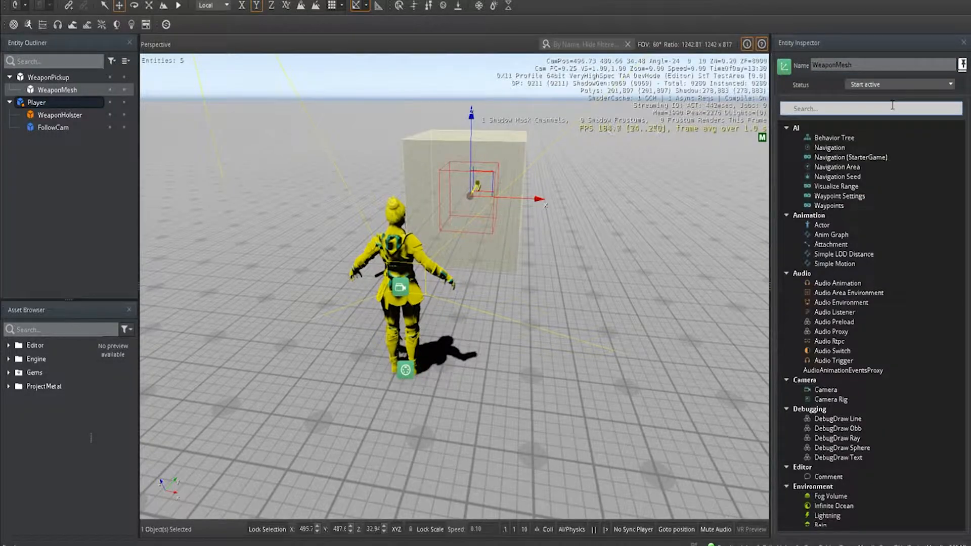
{"action": "type", "text": "mesh"}
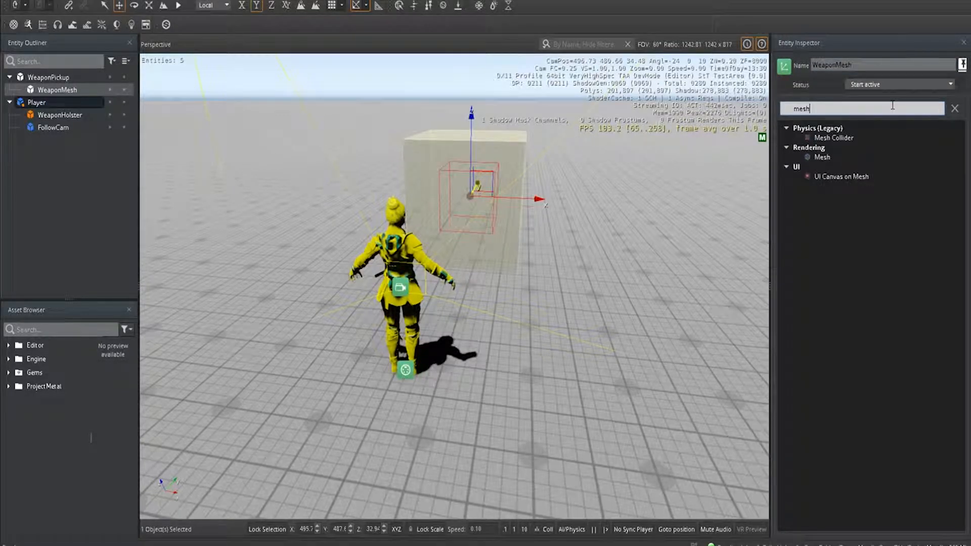
{"action": "left_click", "coordinate": [827, 158]}
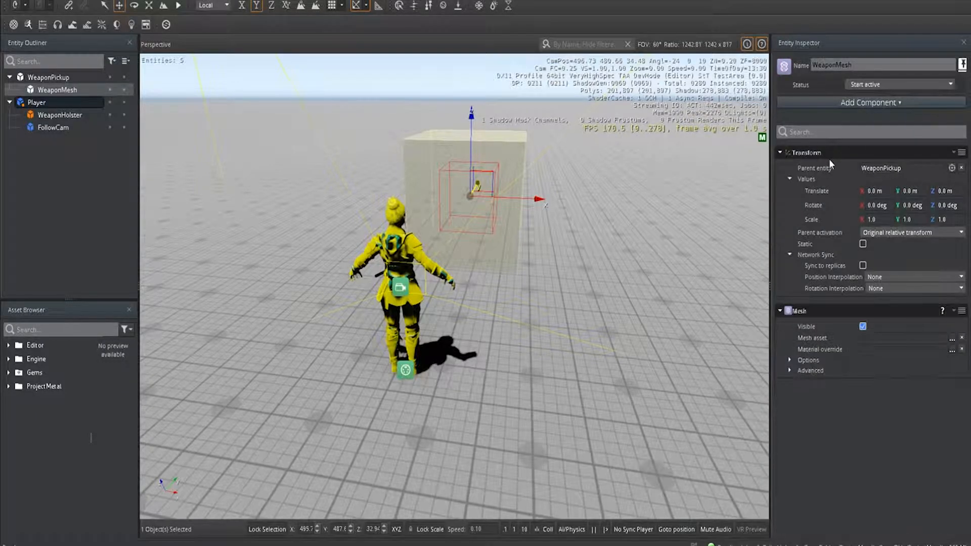
{"action": "left_click", "coordinate": [953, 346]}
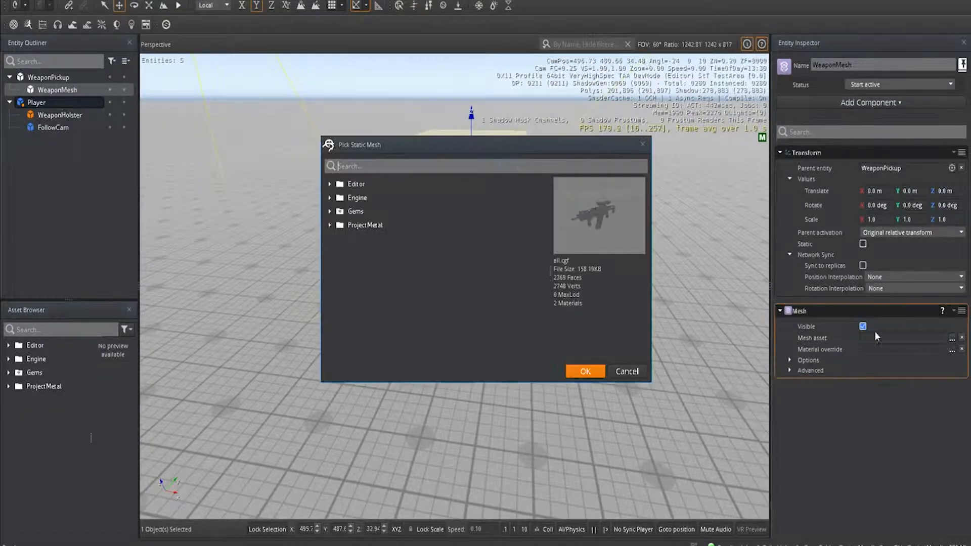
{"action": "left_click", "coordinate": [584, 371]}
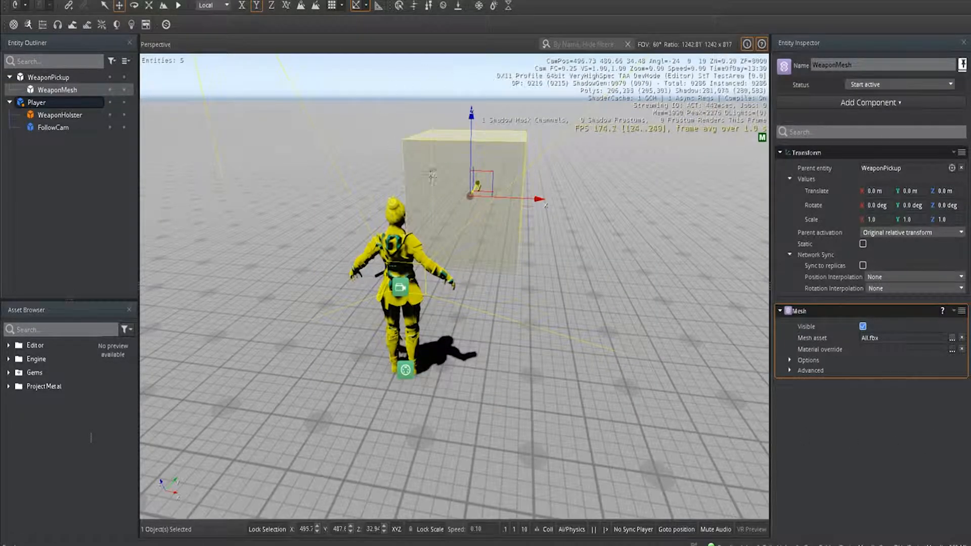
Set the WeaponMesh scale to 15 in X, Y and Z
{"action": "key", "text": "d"}
{"action": "right_click_drag", "start_coordinate": [511, 175], "coordinate": [458, 182]}
{"action": "key", "text": "w"}
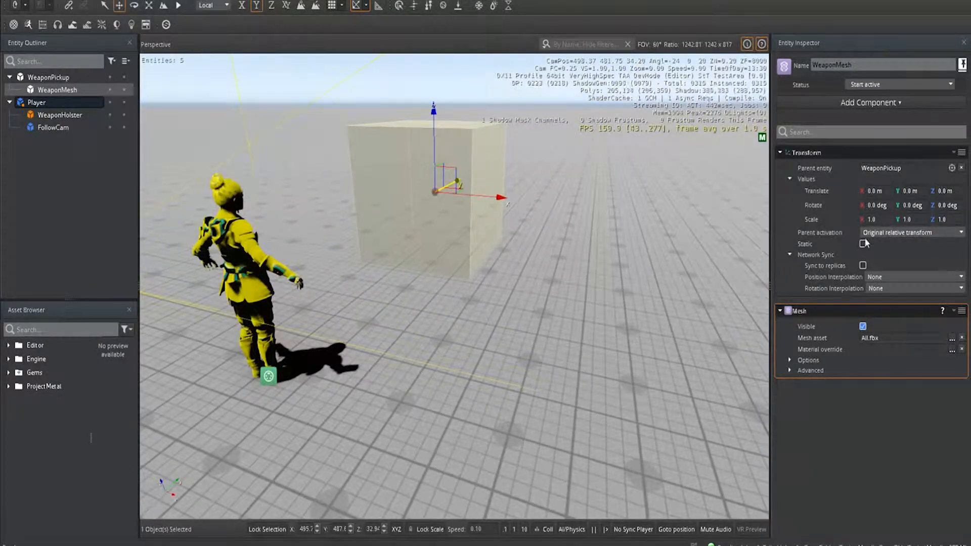
{"action": "left_click", "coordinate": [872, 219]}
{"action": "type", "text": "0.0"}
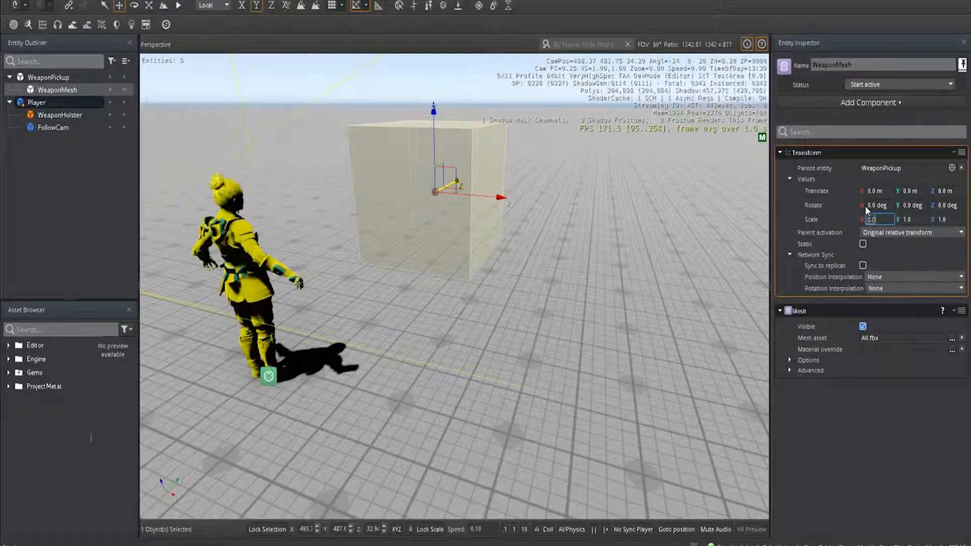
{"action": "key", "text": "BackSpace"}
{"action": "key", "text": "BackSpace"}
{"action": "key", "text": "BackSpace"}
{"action": "type", "text": "15"}
{"action": "key", "text": "Tab"}
{"action": "type", "text": "15"}
{"action": "key", "text": "Tab"}
{"action": "type", "text": "15"}
{"action": "key", "text": "Return"}
Lower the WeaponPickup entity toward the ground to about Z 32.53 m
{"action": "right_click_drag", "start_coordinate": [523, 278], "coordinate": [555, 273]}
{"action": "key", "text": "w"}
{"action": "key", "text": "w"}
{"action": "key", "text": "s"}
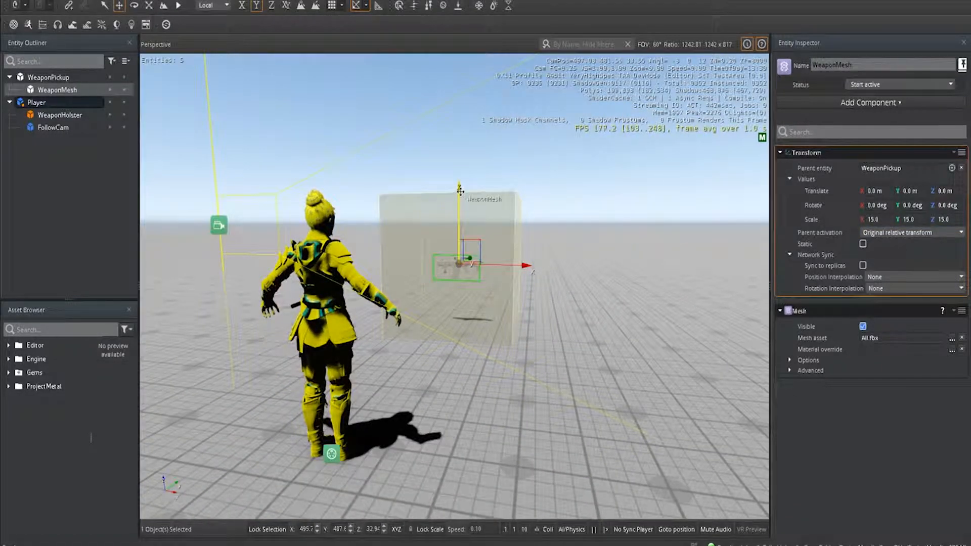
{"action": "left_click", "coordinate": [60, 77]}
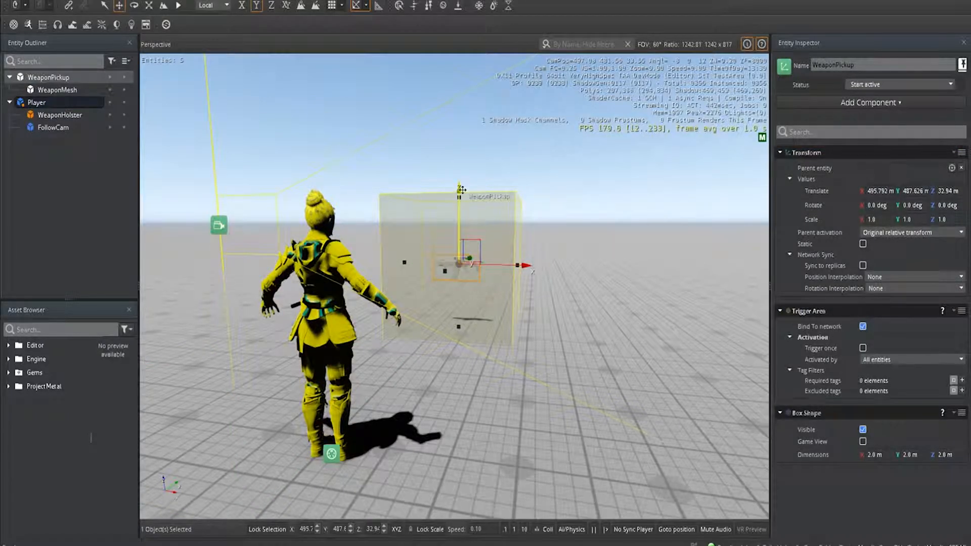
{"action": "left_click_drag", "start_coordinate": [460, 187], "coordinate": [464, 216]}
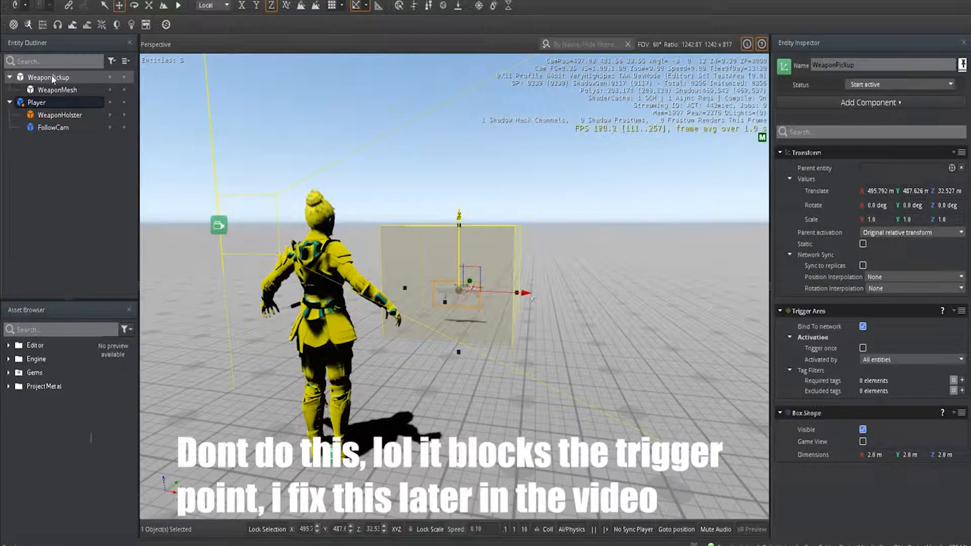
Add a Script Canvas component to WeaponPickup and open the Script Canvas editor from it
{"action": "double_click", "coordinate": [70, 77]}
{"action": "left_click", "coordinate": [870, 103]}
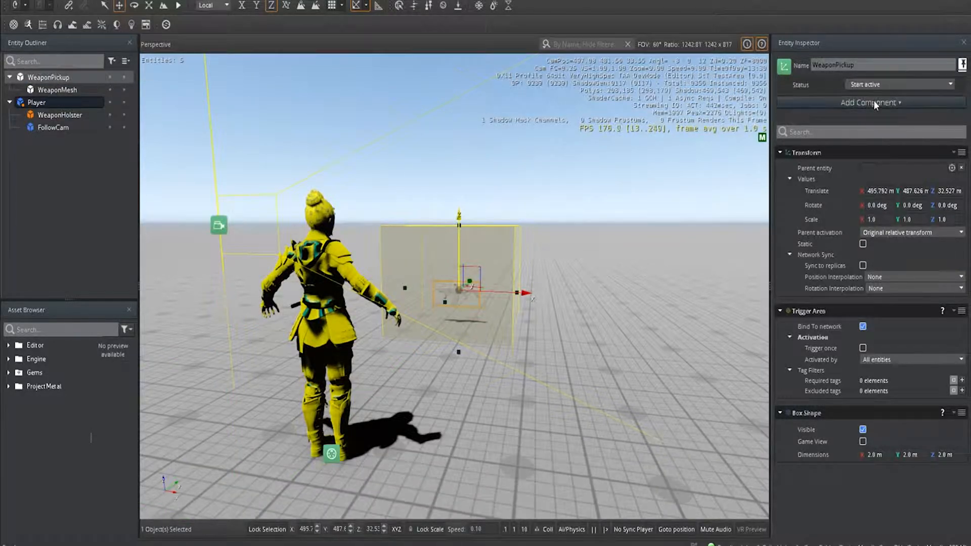
{"action": "scroll", "coordinate": [905, 404], "scroll_direction": "down", "scroll_amount": 3}
{"action": "scroll", "coordinate": [910, 429], "scroll_direction": "down", "scroll_amount": 15}
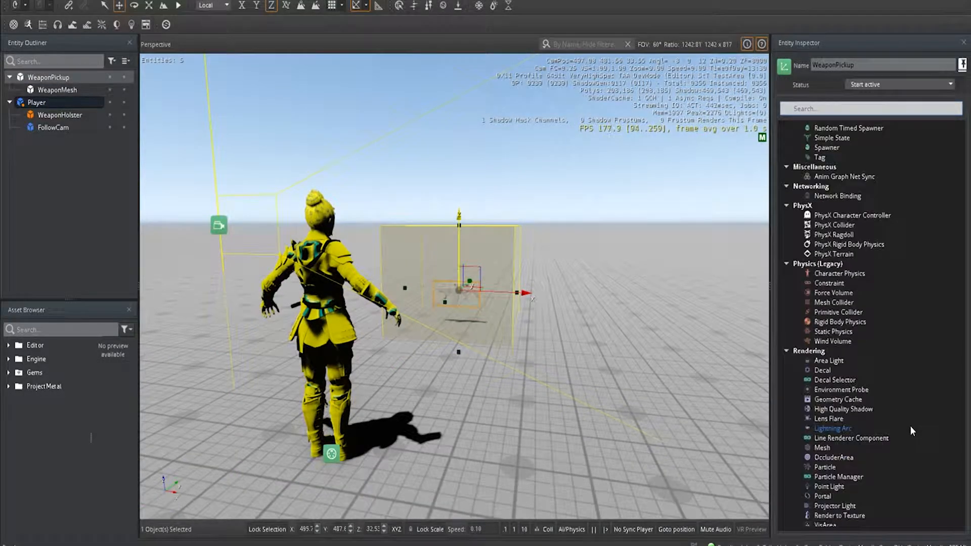
{"action": "left_click", "coordinate": [843, 379]}
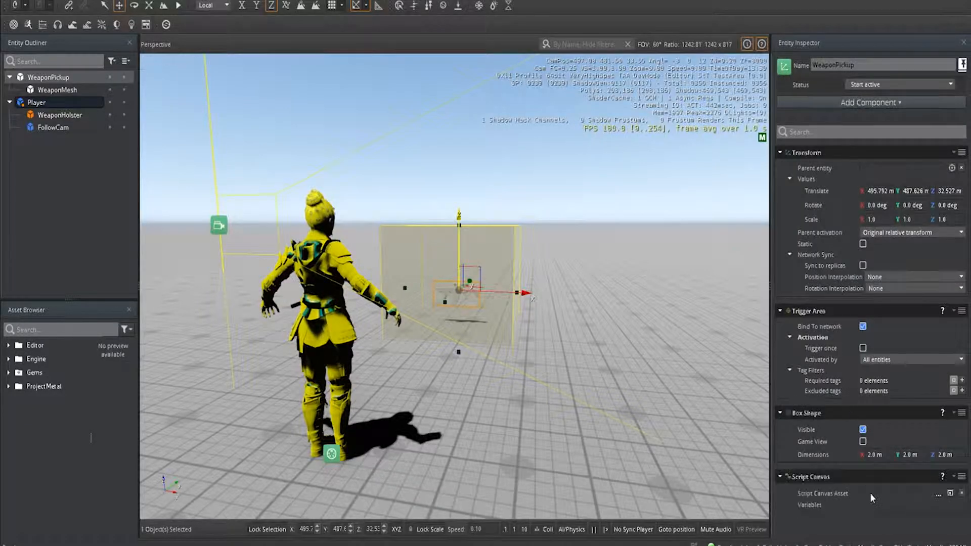
{"action": "left_click", "coordinate": [950, 494]}
Start a new script graph by placing the Trigger Area event node On Area Entered
{"action": "scroll", "coordinate": [133, 119], "scroll_direction": "up", "scroll_amount": 3}
{"action": "left_click", "coordinate": [60, 42]}
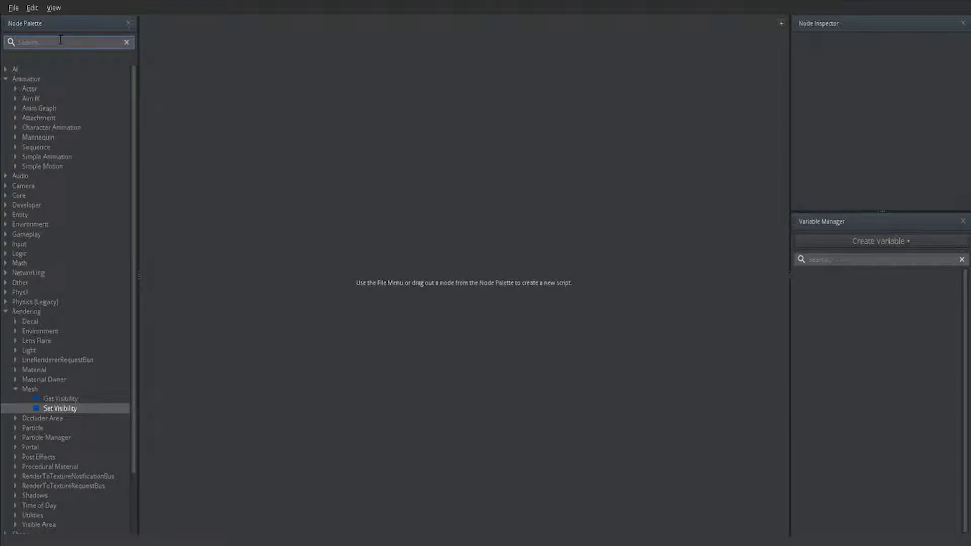
{"action": "type", "text": "trigger"}
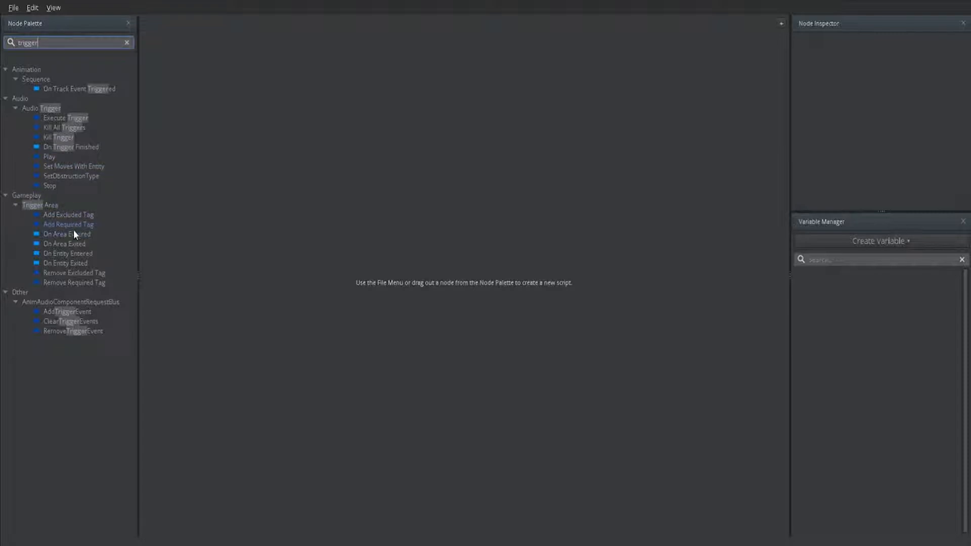
{"action": "left_click_drag", "start_coordinate": [73, 235], "coordinate": [252, 166]}
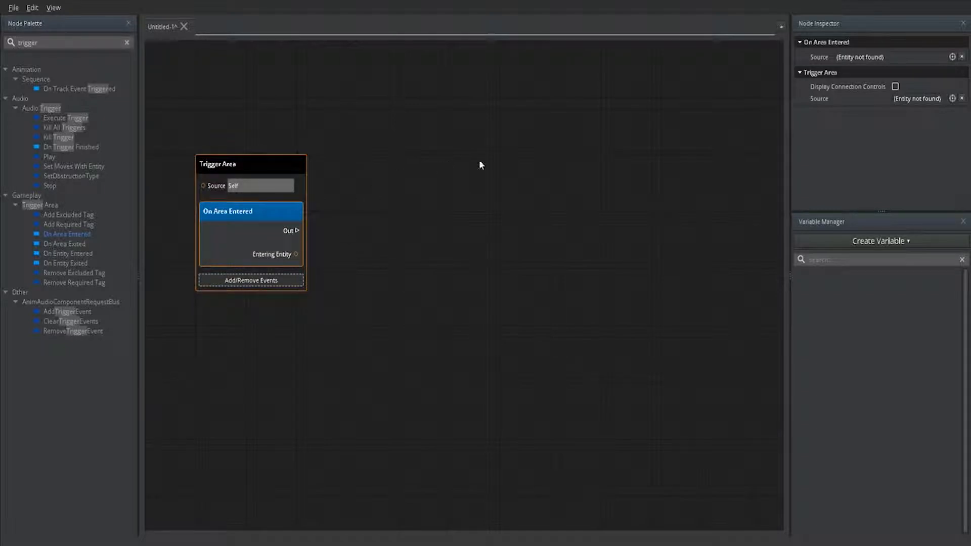
Create an EntityID variable and name it WeaponAttached
{"action": "left_click", "coordinate": [945, 242]}
{"action": "left_click", "coordinate": [835, 303]}
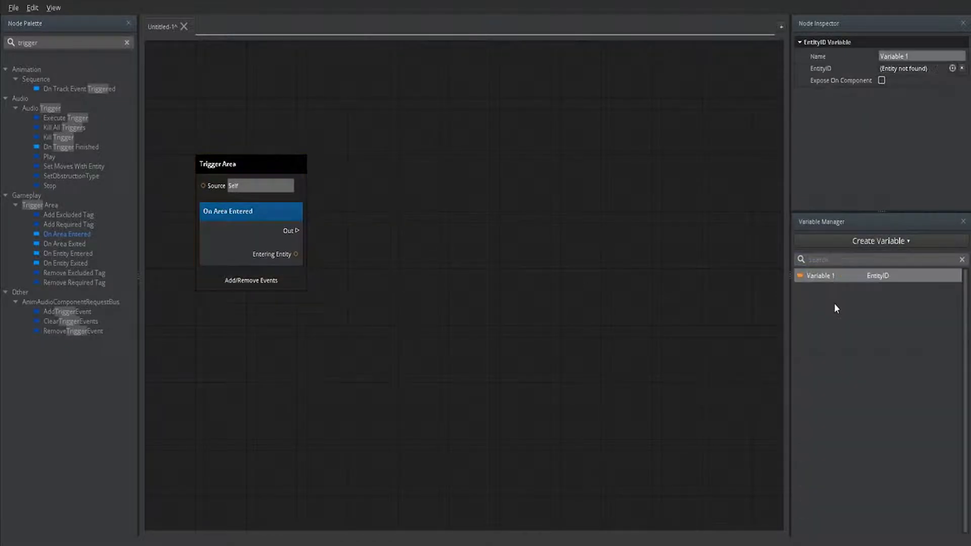
{"action": "double_click", "coordinate": [833, 275]}
{"action": "type", "text": "WeaponAttached"}
{"action": "key", "text": "Return"}
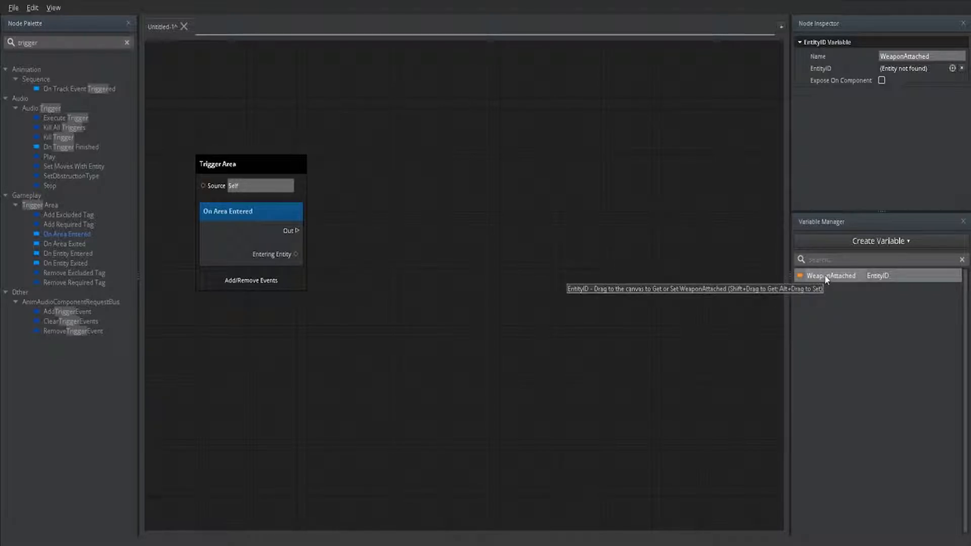
Place a Get WeaponAttached node and connect the Out of On Area Entered to its In
{"action": "left_click_drag", "start_coordinate": [832, 275], "coordinate": [367, 219]}
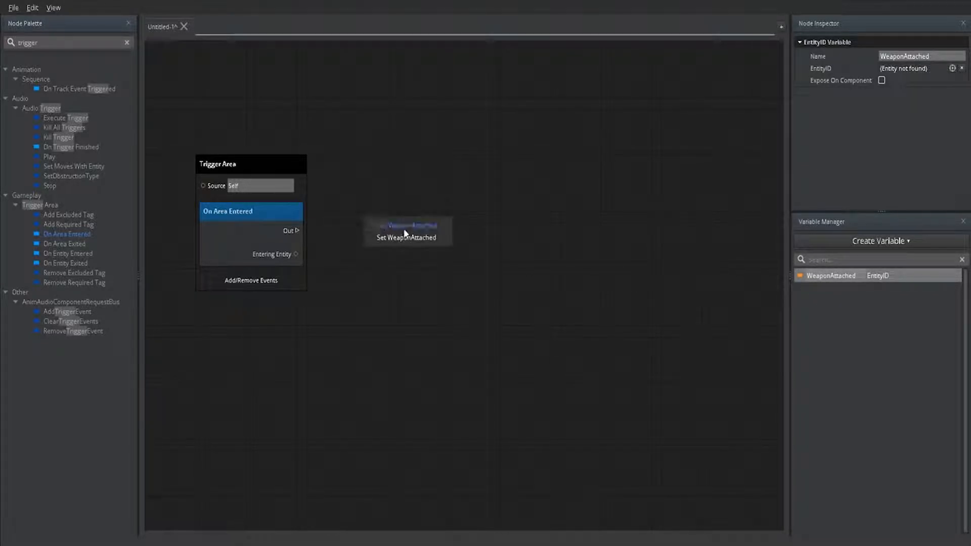
{"action": "left_click", "coordinate": [403, 225]}
{"action": "left_click_drag", "start_coordinate": [297, 231], "coordinate": [379, 222]}
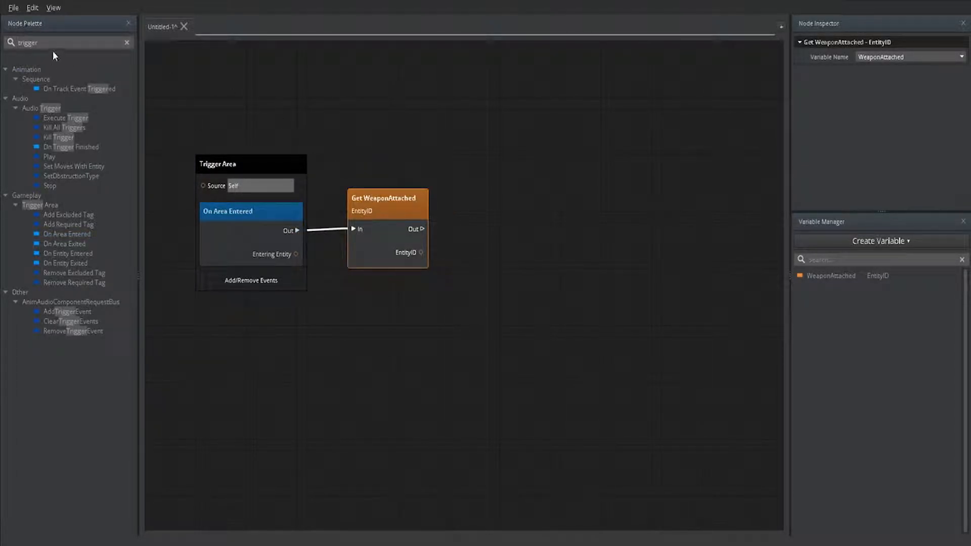
Add a Mesh Set Visibility node after Get WeaponAttached, wire its execution and EntityID to Source, and enable Visible
{"action": "left_click", "coordinate": [127, 42]}
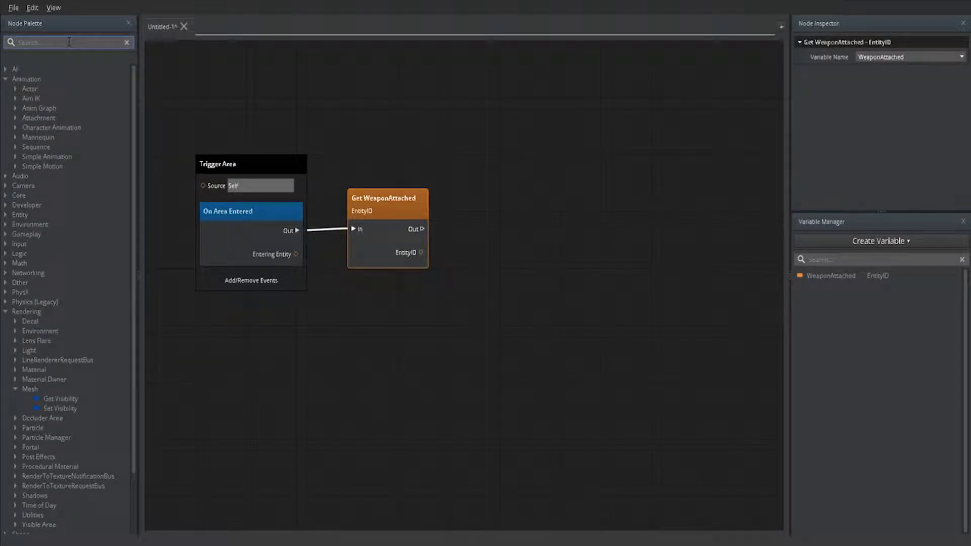
{"action": "type", "text": "mesh"}
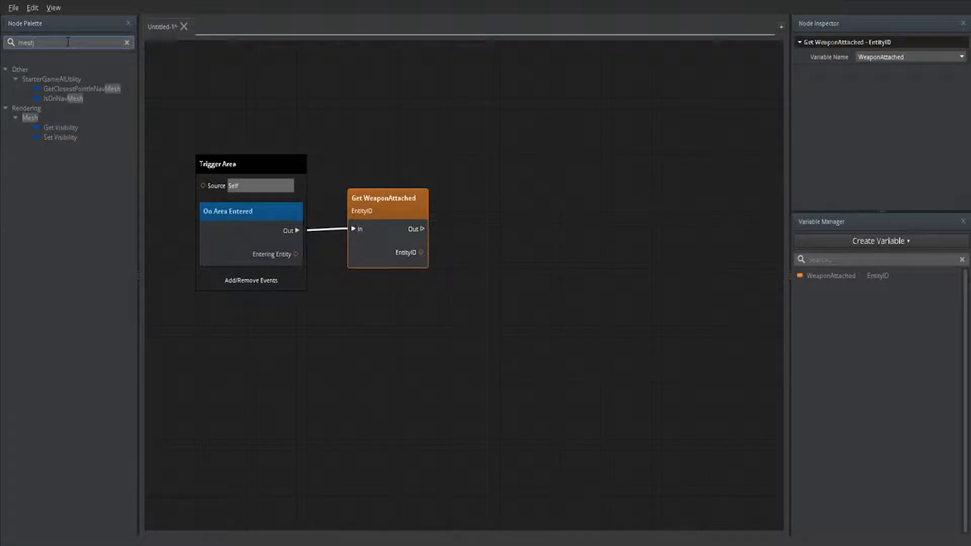
{"action": "left_click_drag", "start_coordinate": [56, 137], "coordinate": [550, 201]}
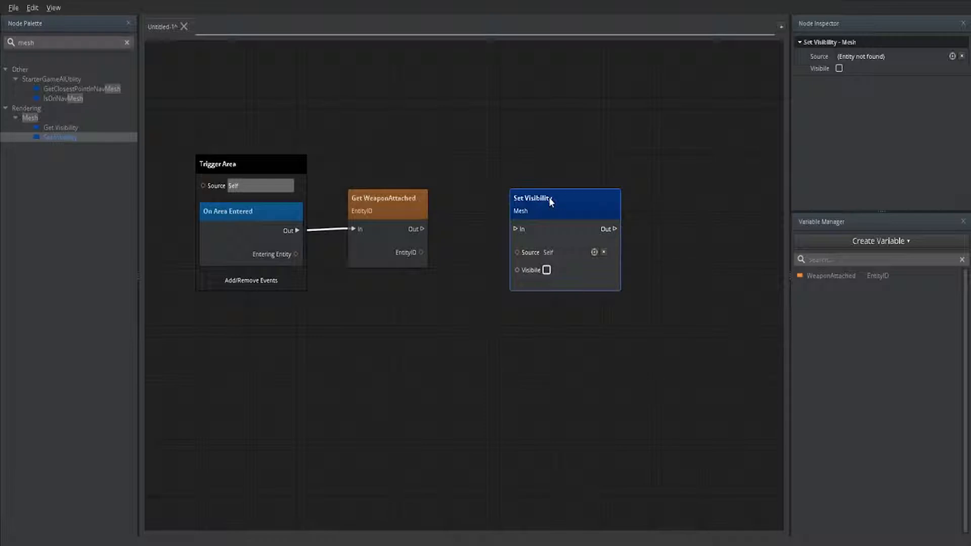
{"action": "left_click_drag", "start_coordinate": [422, 229], "coordinate": [516, 228]}
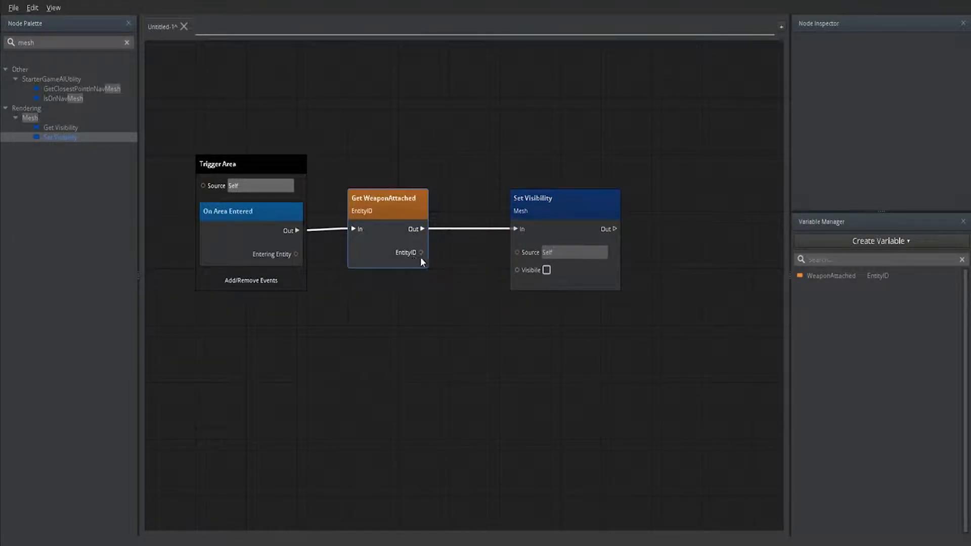
{"action": "left_click_drag", "start_coordinate": [420, 252], "coordinate": [514, 254]}
{"action": "left_click", "coordinate": [546, 270]}
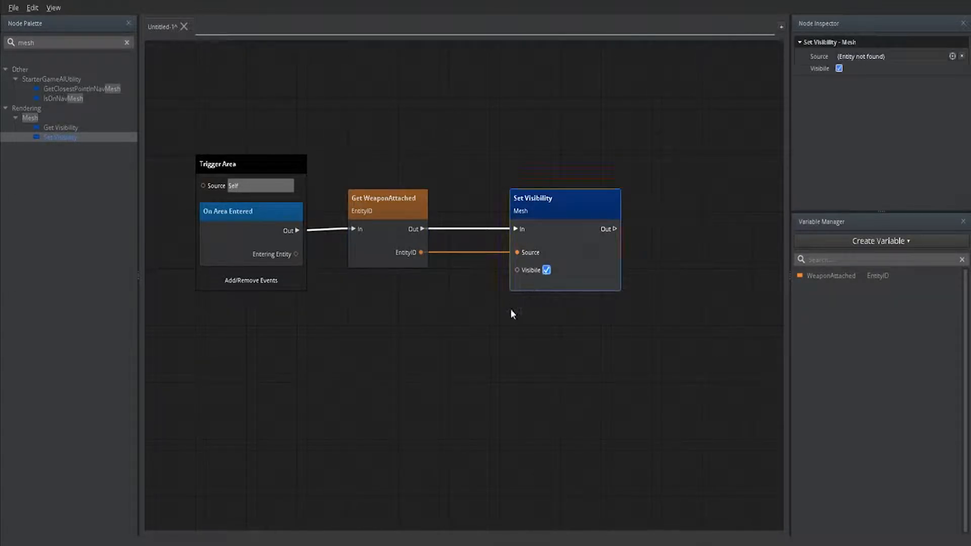
Add a Destroy Game Entity And Descendants node and connect it to the Out of Set Visibility
{"action": "middle_click_drag", "start_coordinate": [546, 331], "coordinate": [456, 330]}
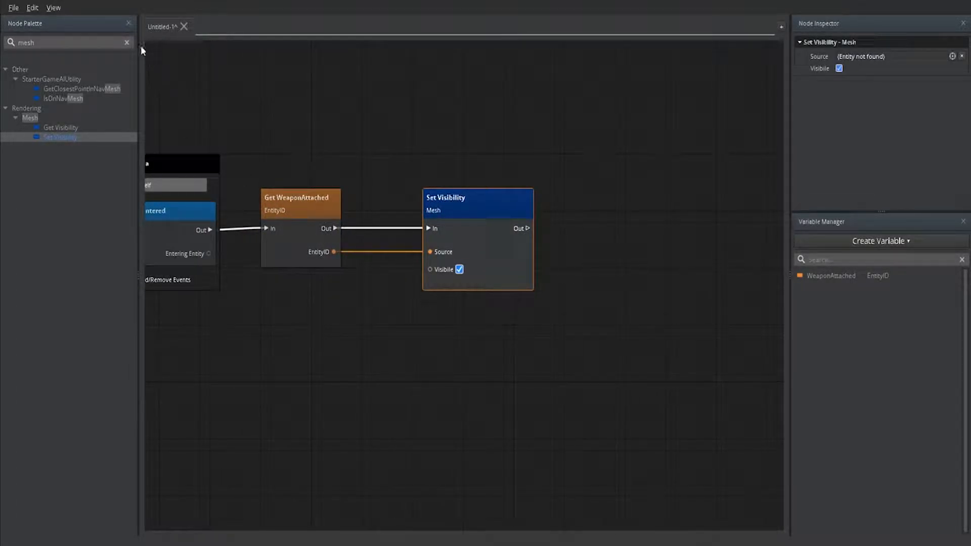
{"action": "left_click", "coordinate": [126, 43]}
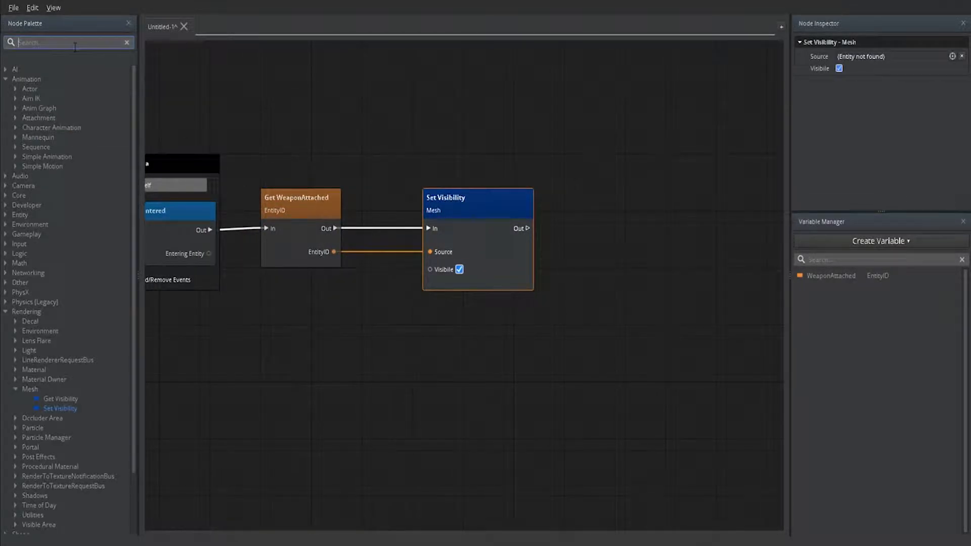
{"action": "left_click", "coordinate": [7, 78]}
{"action": "left_click", "coordinate": [6, 225]}
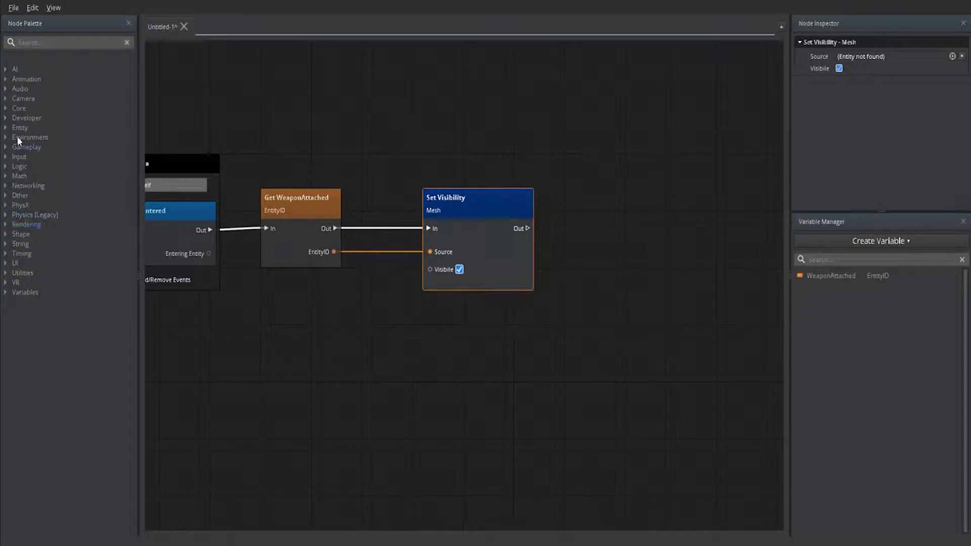
{"action": "left_click", "coordinate": [5, 128]}
{"action": "left_click", "coordinate": [15, 157]}
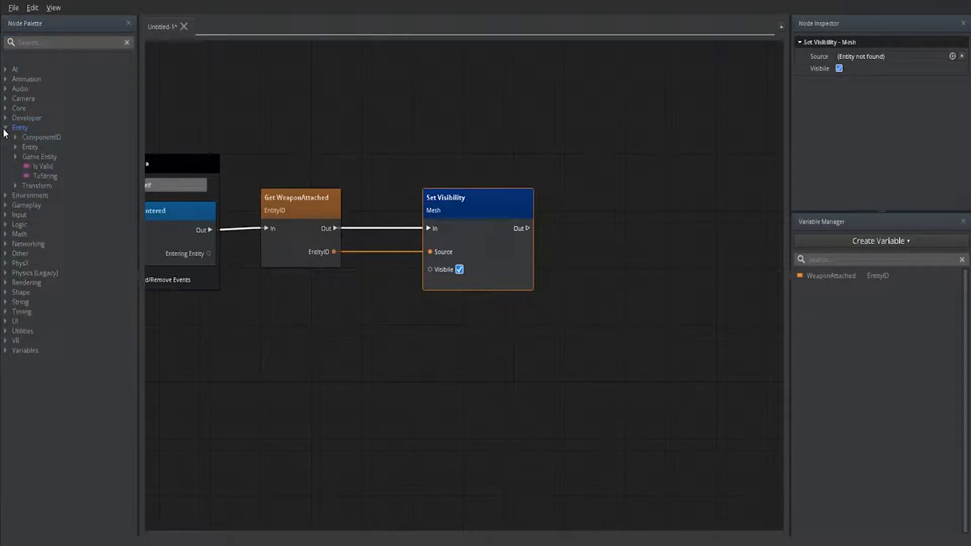
{"action": "left_click", "coordinate": [17, 157]}
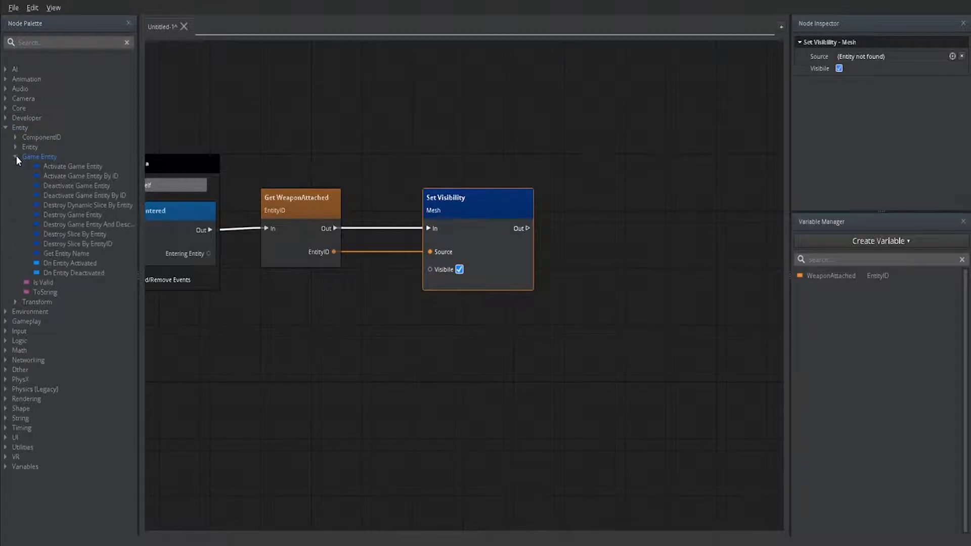
{"action": "left_click_drag", "start_coordinate": [82, 225], "coordinate": [639, 206]}
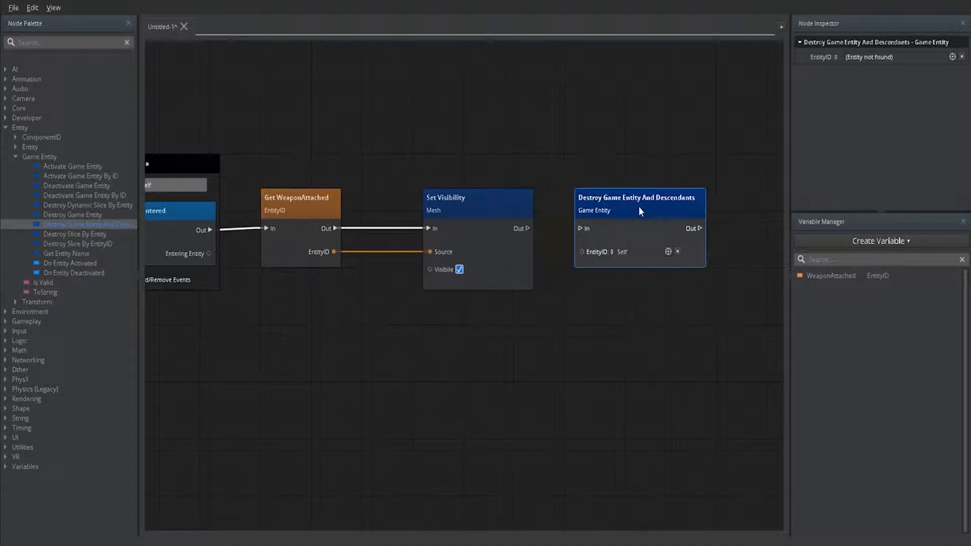
{"action": "left_click_drag", "start_coordinate": [526, 228], "coordinate": [581, 228]}
Save the script graph as WeaponPickupSimple
{"action": "scroll", "coordinate": [622, 335], "scroll_direction": "down", "scroll_amount": 3}
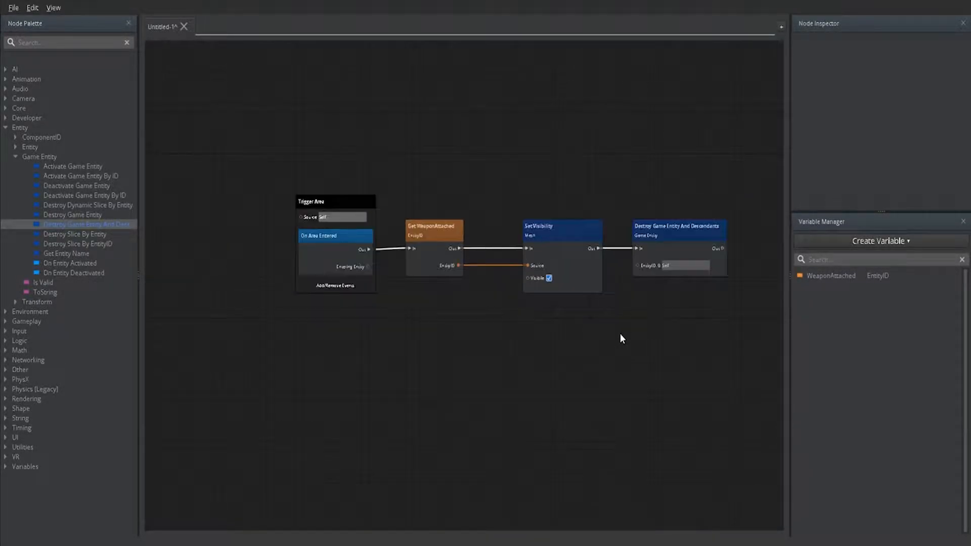
{"action": "middle_click_drag", "start_coordinate": [620, 334], "coordinate": [559, 281]}
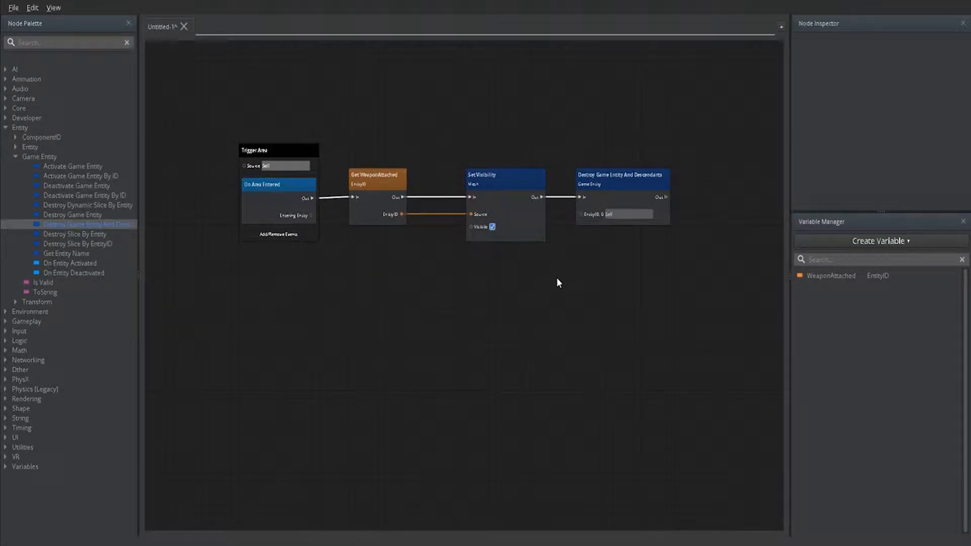
{"action": "key", "text": "ctrl+s"}
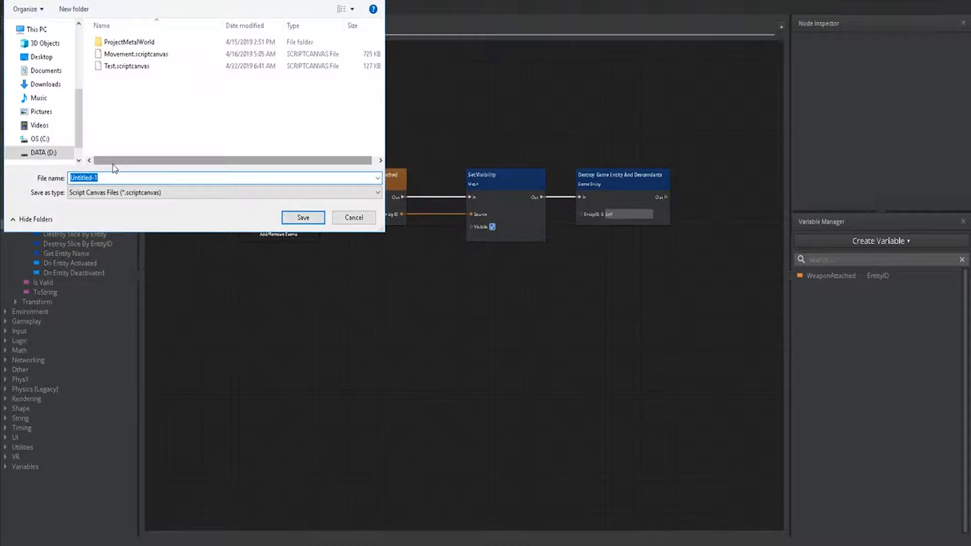
{"action": "type", "text": "WeaponPickupSimple"}
{"action": "key", "text": "Return"}
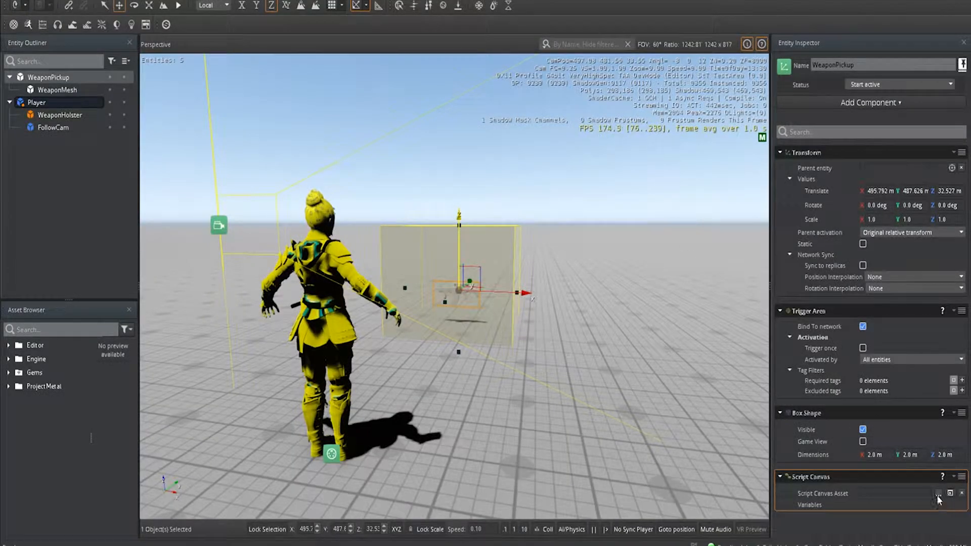
Assign WeaponPickupSimple.scriptcanvas as the Script Canvas asset of the WeaponPickup entity
{"action": "left_click", "coordinate": [938, 494]}
{"action": "left_click", "coordinate": [399, 335]}
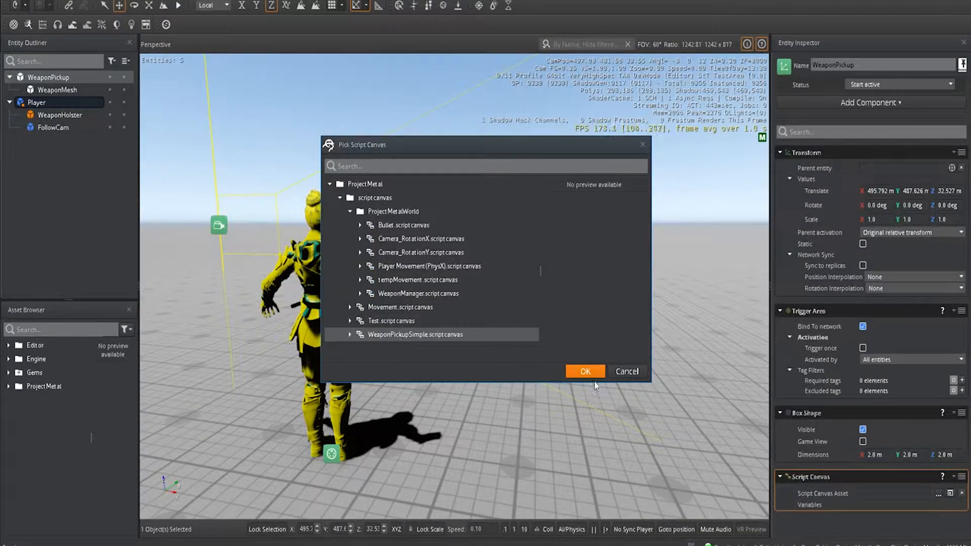
{"action": "left_click", "coordinate": [592, 374]}
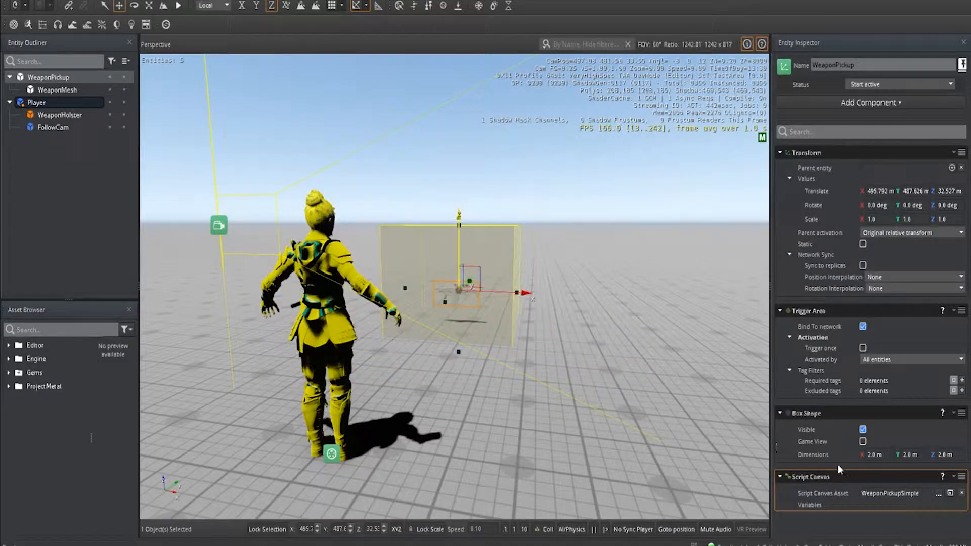
Expose the graph's WeaponAttached variable on the component with the change saved, and assign the WeaponHolster entity to it
{"action": "left_click", "coordinate": [951, 493]}
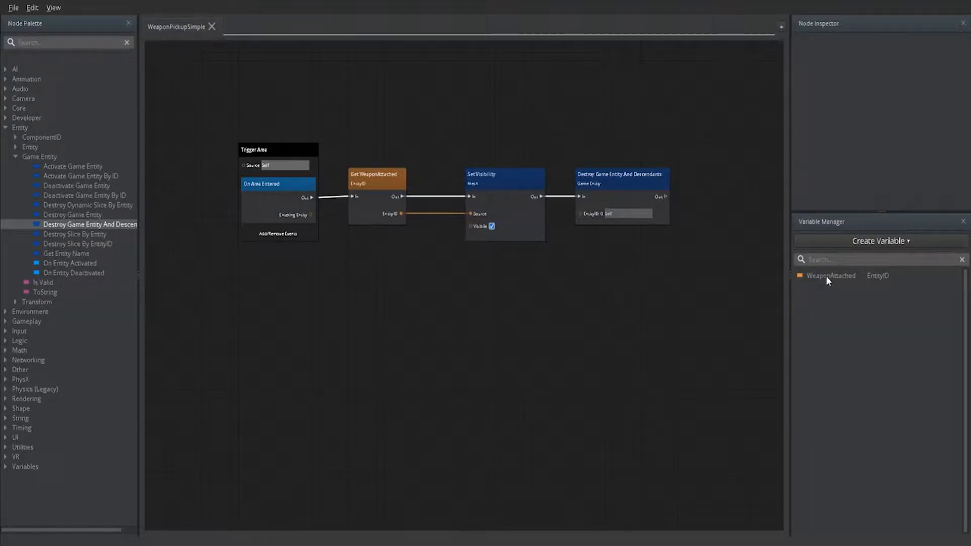
{"action": "left_click", "coordinate": [832, 277]}
{"action": "left_click", "coordinate": [882, 80]}
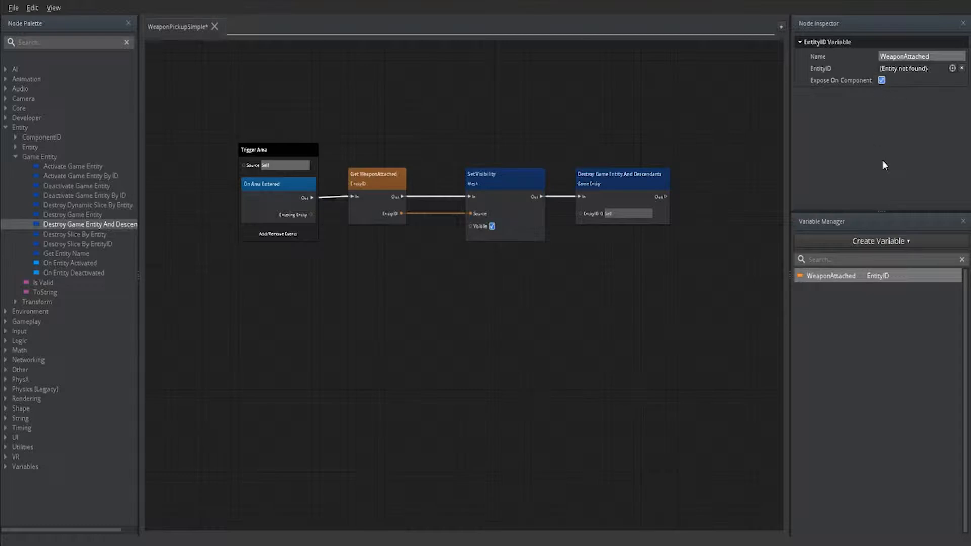
{"action": "left_click", "coordinate": [967, 4]}
{"action": "left_click", "coordinate": [449, 267]}
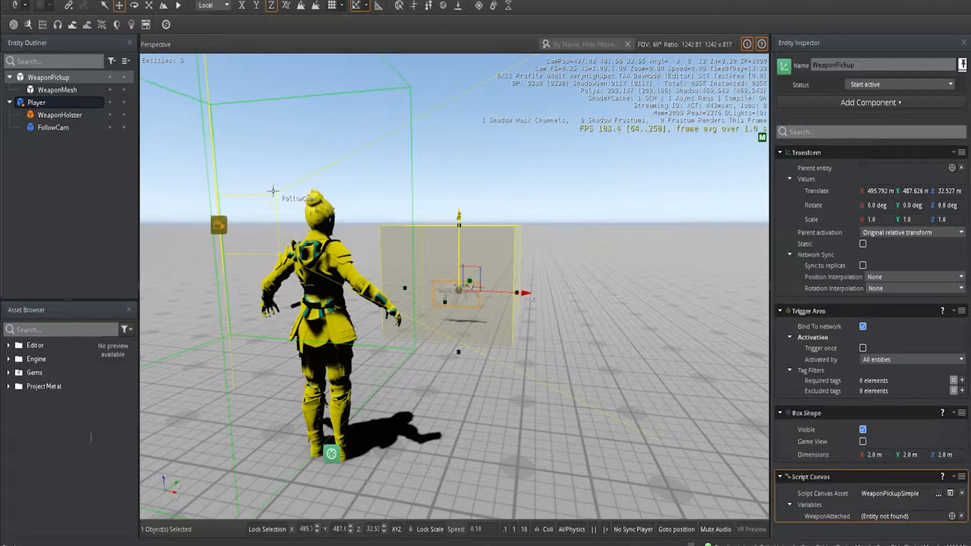
{"action": "left_click_drag", "start_coordinate": [77, 119], "coordinate": [885, 516]}
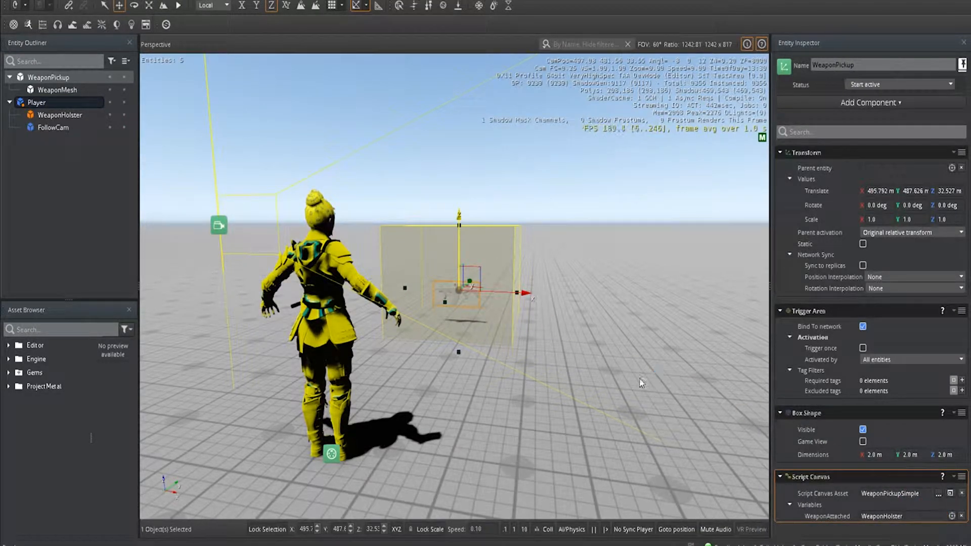
Raise the WeaponPickup entity above the ground to about Z 33.01 m
{"action": "scroll", "coordinate": [617, 334], "scroll_direction": "down", "scroll_amount": 5}
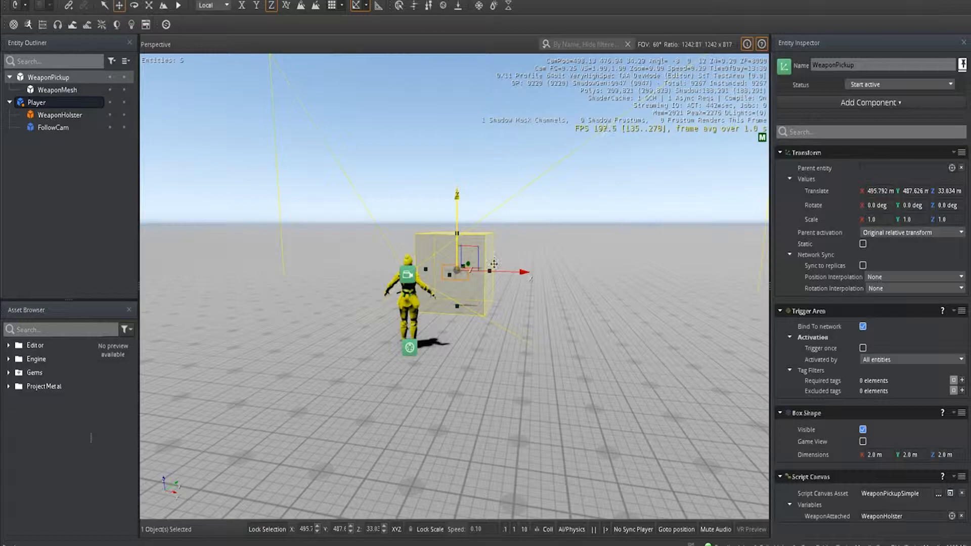
{"action": "scroll", "coordinate": [493, 262], "scroll_direction": "up", "scroll_amount": 6}
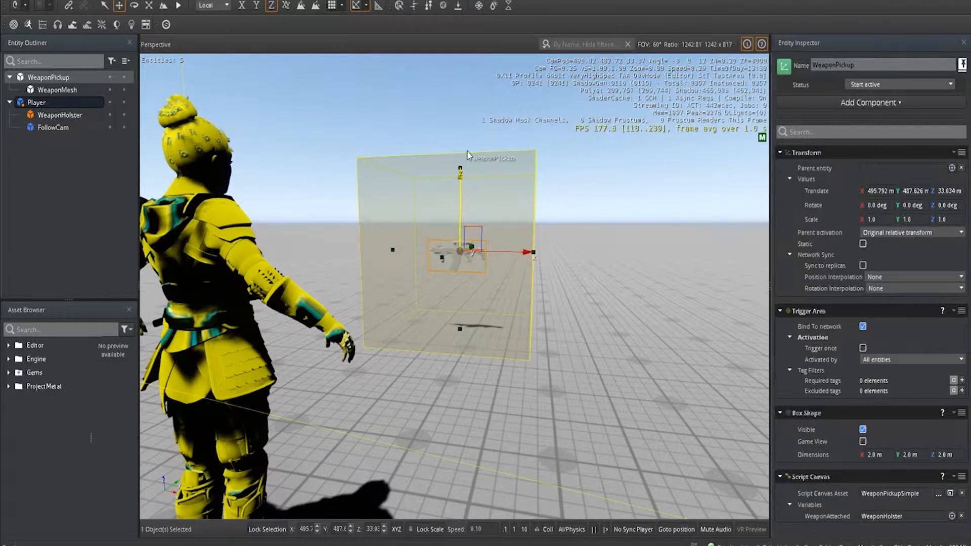
{"action": "mouse_move", "coordinate": [460, 175]}
{"action": "left_mouse_down"}
{"action": "mouse_move", "coordinate": [459, 232]}
{"action": "mouse_move", "coordinate": [460, 175]}
{"action": "left_mouse_up"}
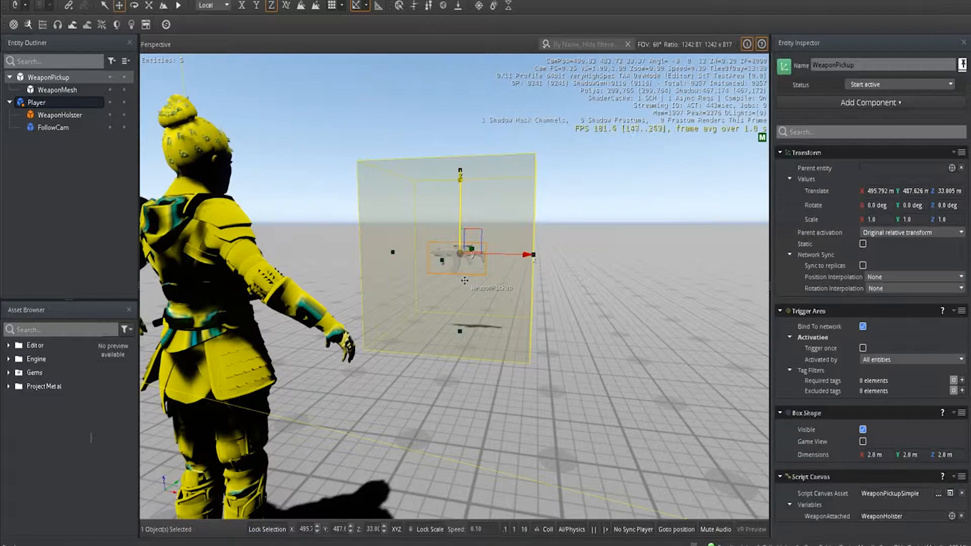
Run game mode briefly, exit it, and enable Game View on the WeaponPickup's box shape
{"action": "key", "text": "ctrl+g"}
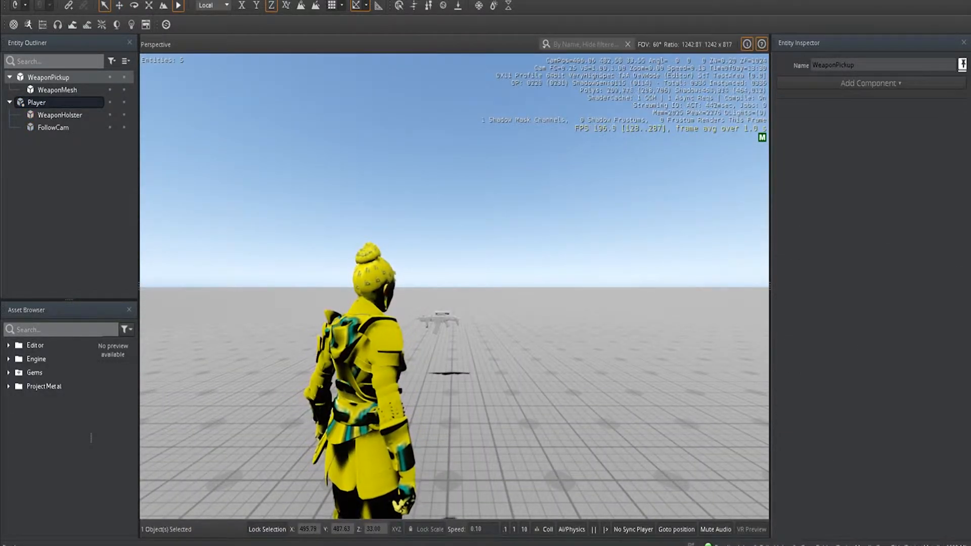
{"action": "key", "text": "Escape"}
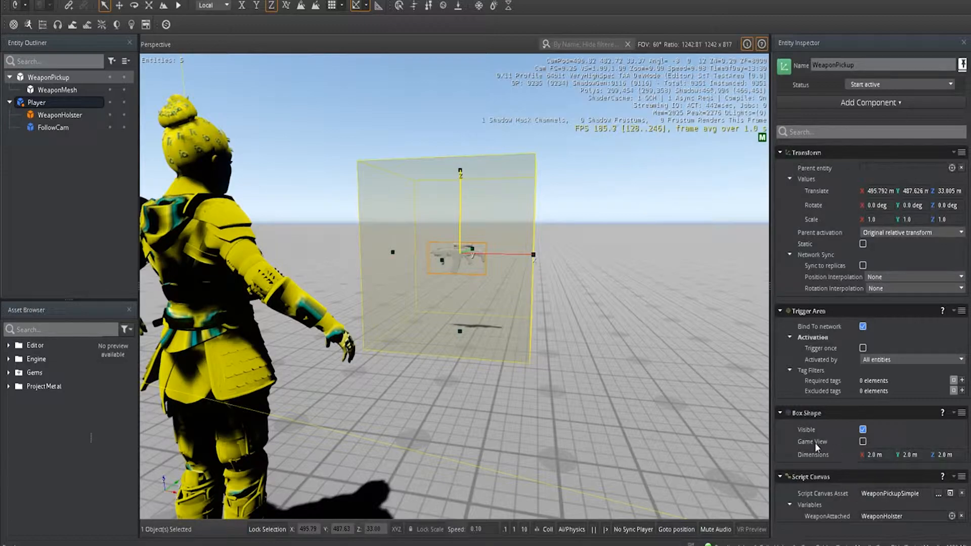
{"action": "left_click", "coordinate": [863, 442]}
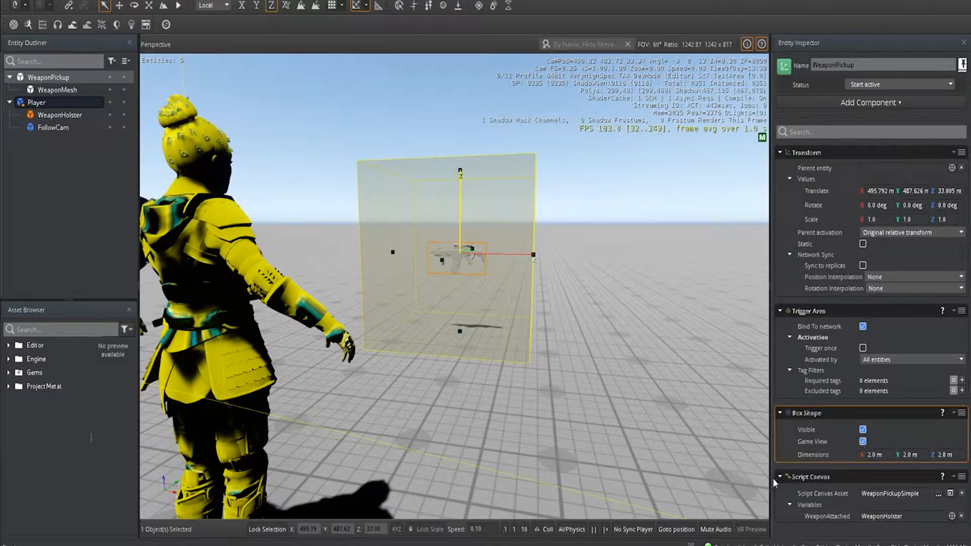
Test the pickup in game mode by walking the player forward into the trigger area and back
{"action": "key", "text": "ctrl+g"}
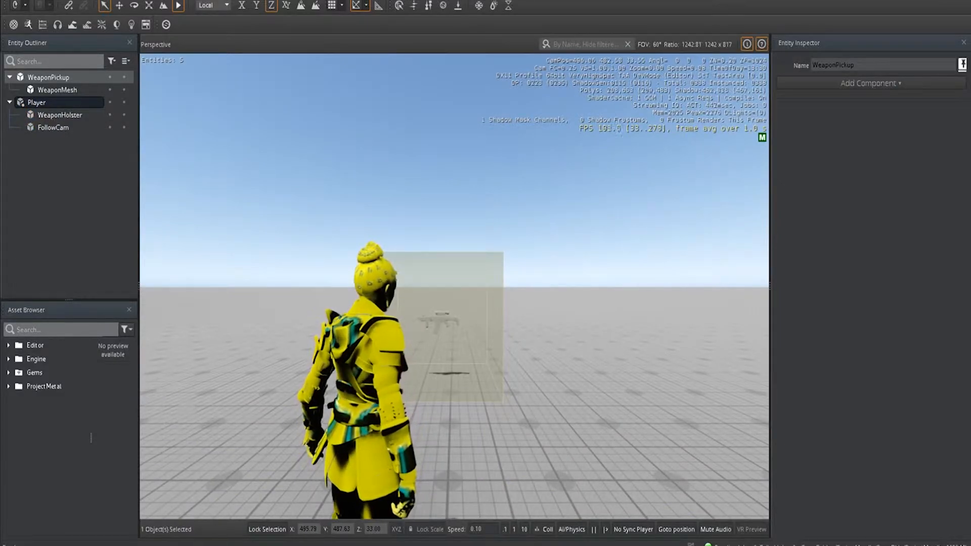
{"action": "key", "text": "w"}
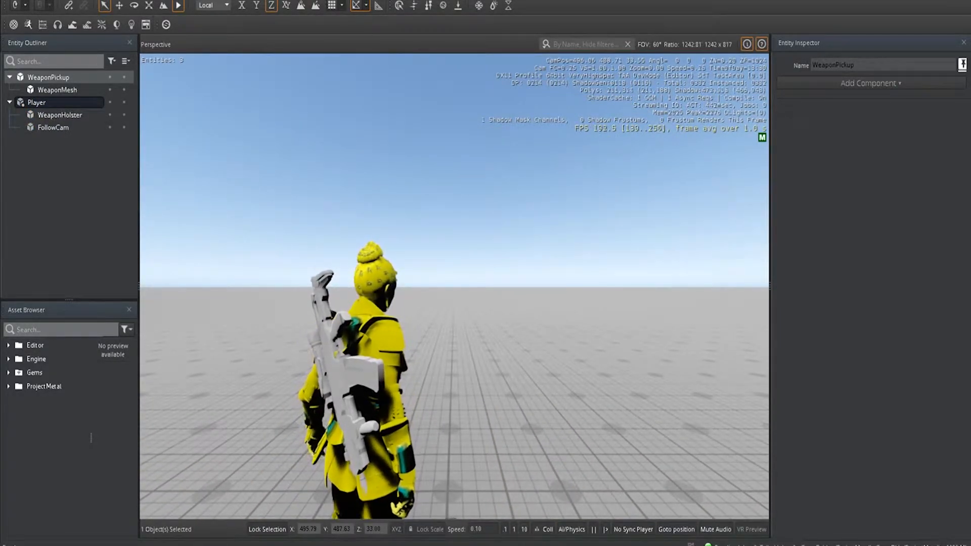
{"action": "key", "text": "s"}
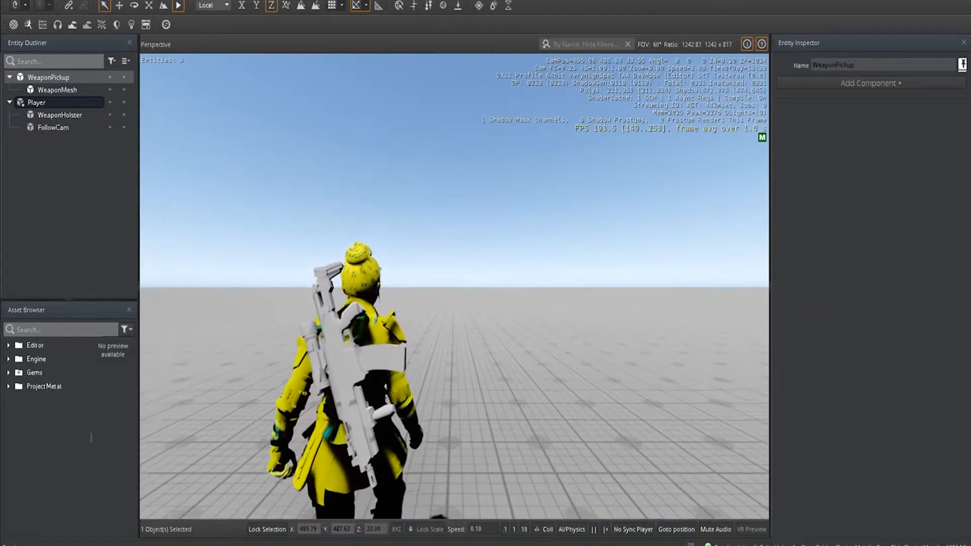